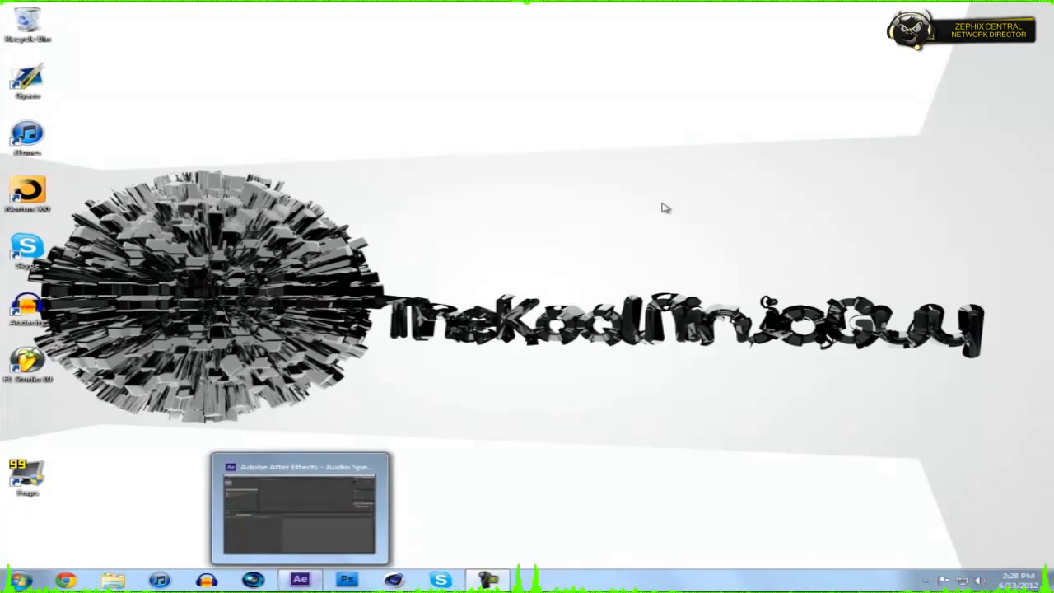
Create a new composition from the Room for Happiness mp3.
key(alt+Tab)
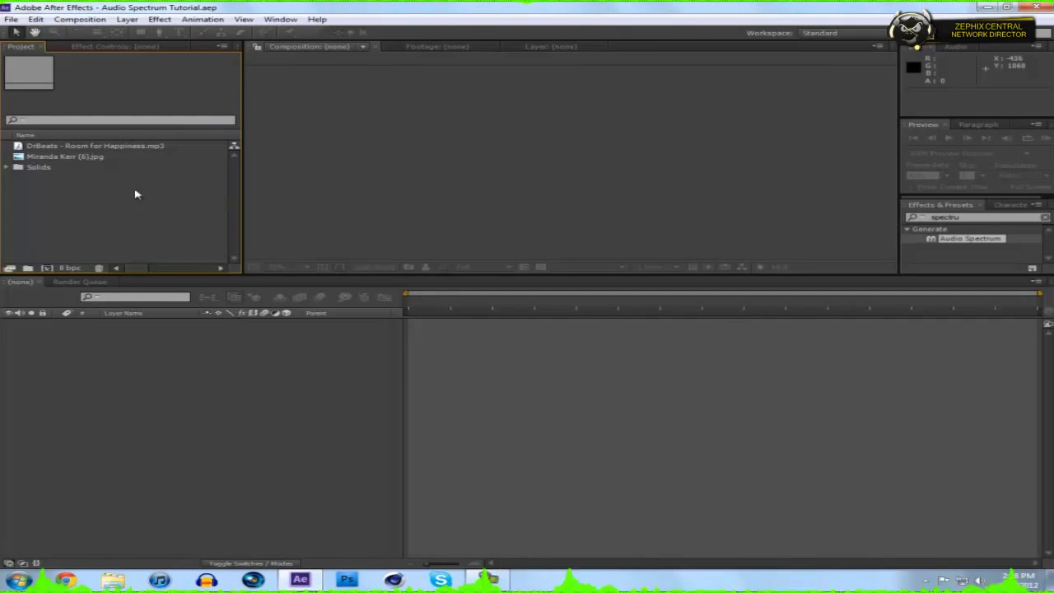
click(114, 147)
click(116, 157)
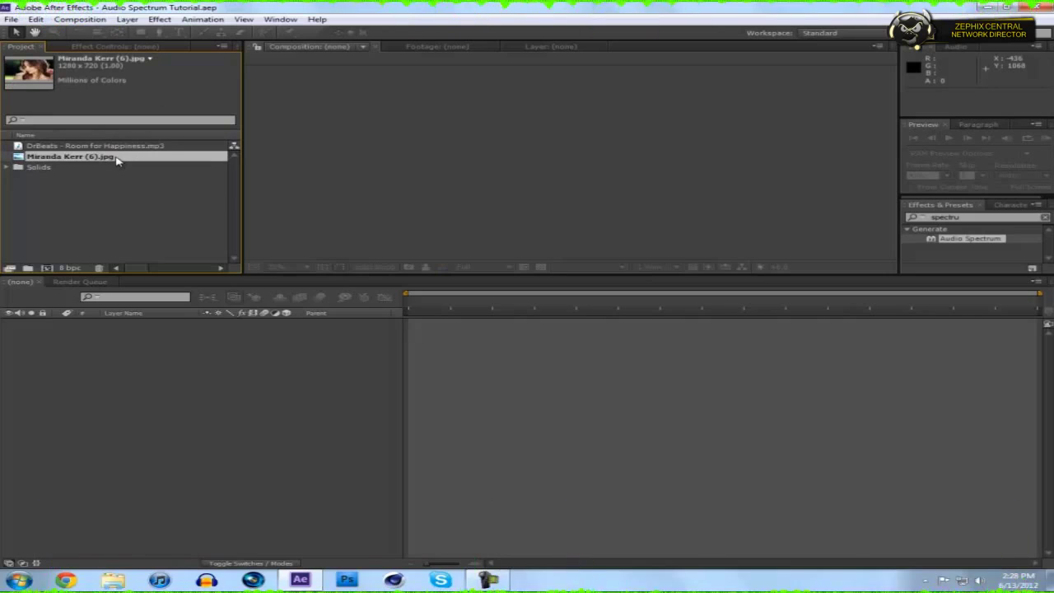
drag(117, 146, 49, 267)
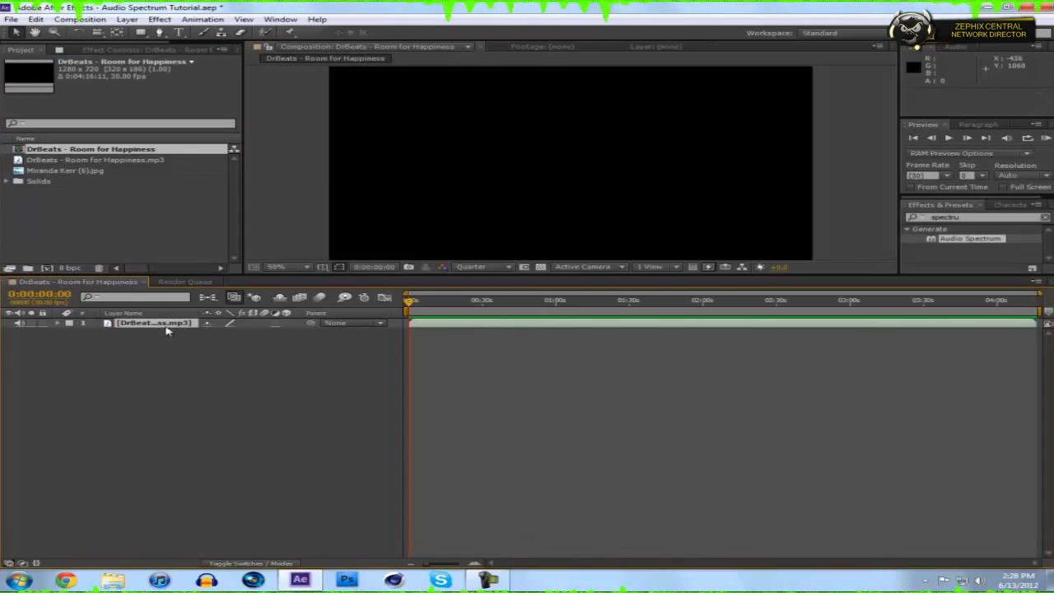
Rename the composition to 'Tutorial' in Composition Settings and save the project.
right_click(91, 281)
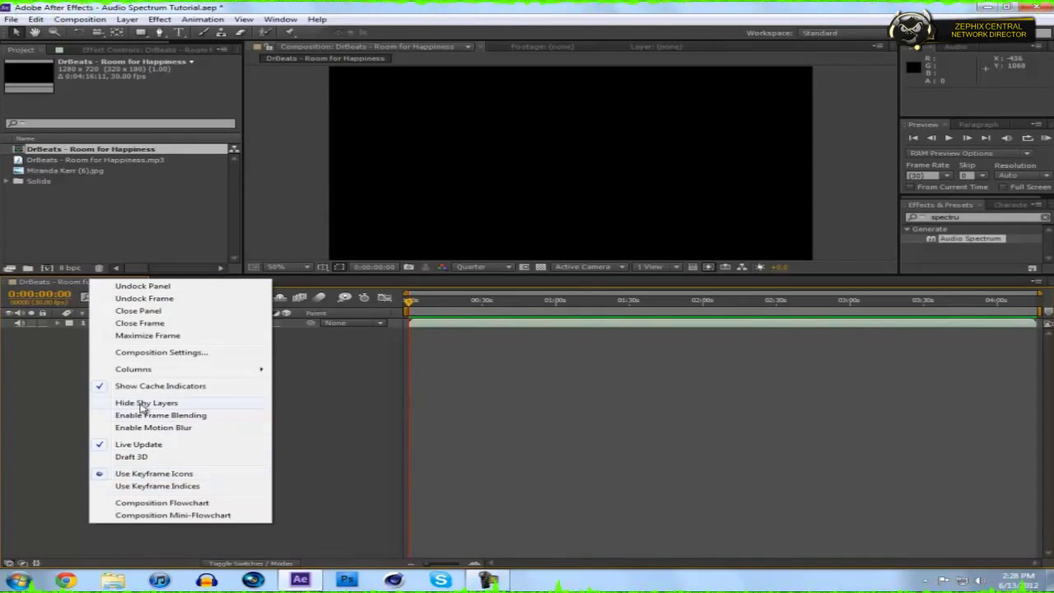
click(148, 352)
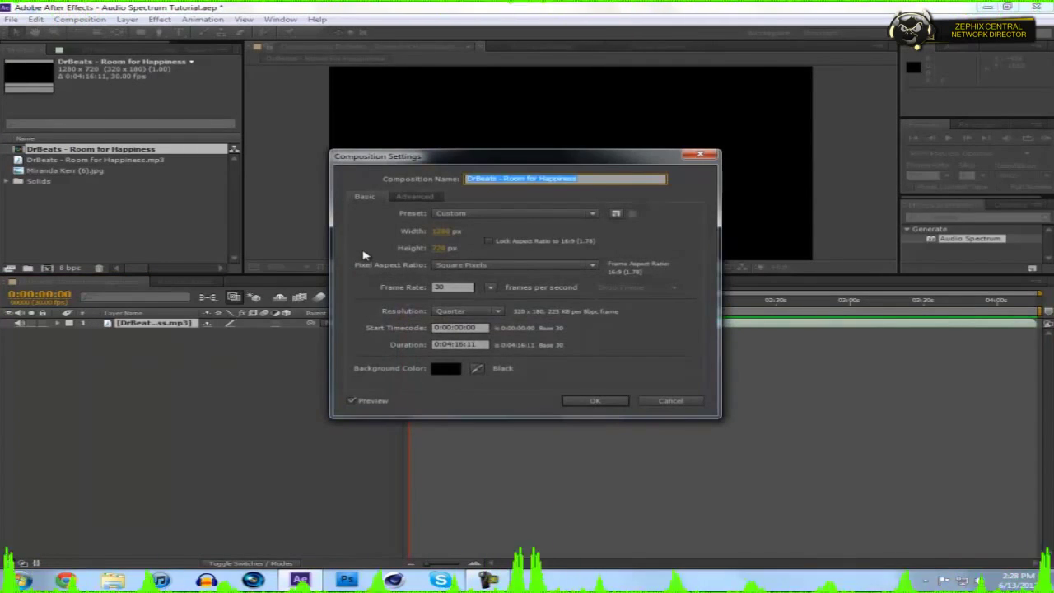
text(Tutorial)
key(Return)
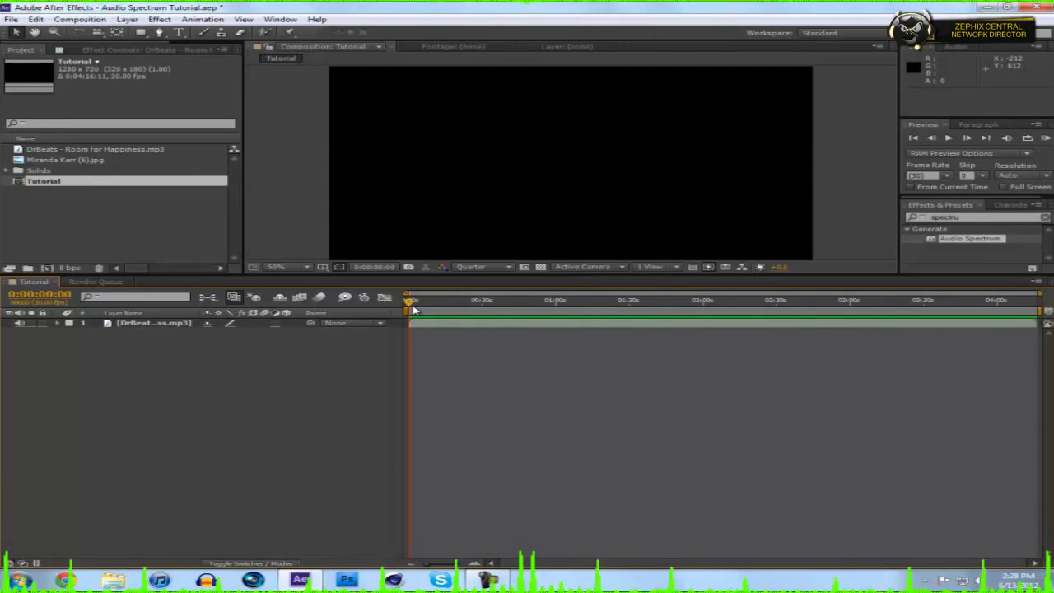
key(ctrl+s)
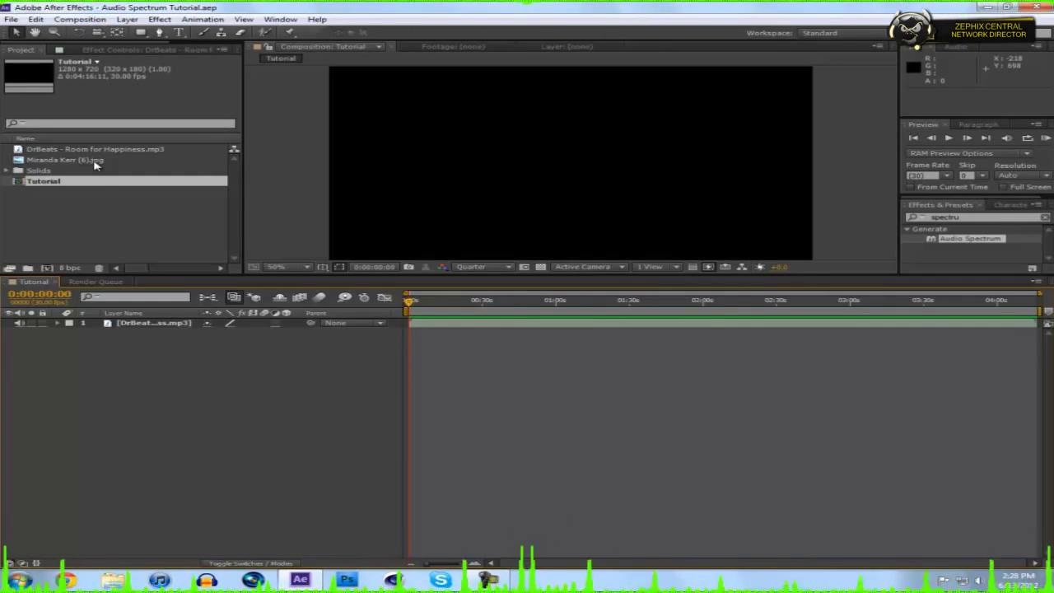
Place the background jpg in the timeline and add a 1280x720 lime green solid named 'Spectrum'.
drag(104, 162, 272, 480)
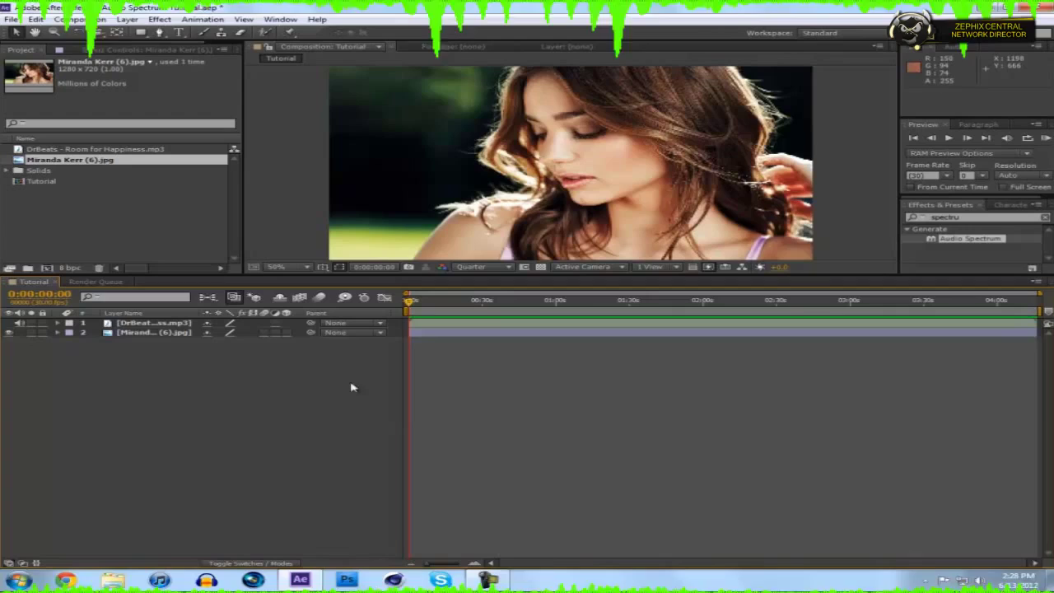
right_click(204, 376)
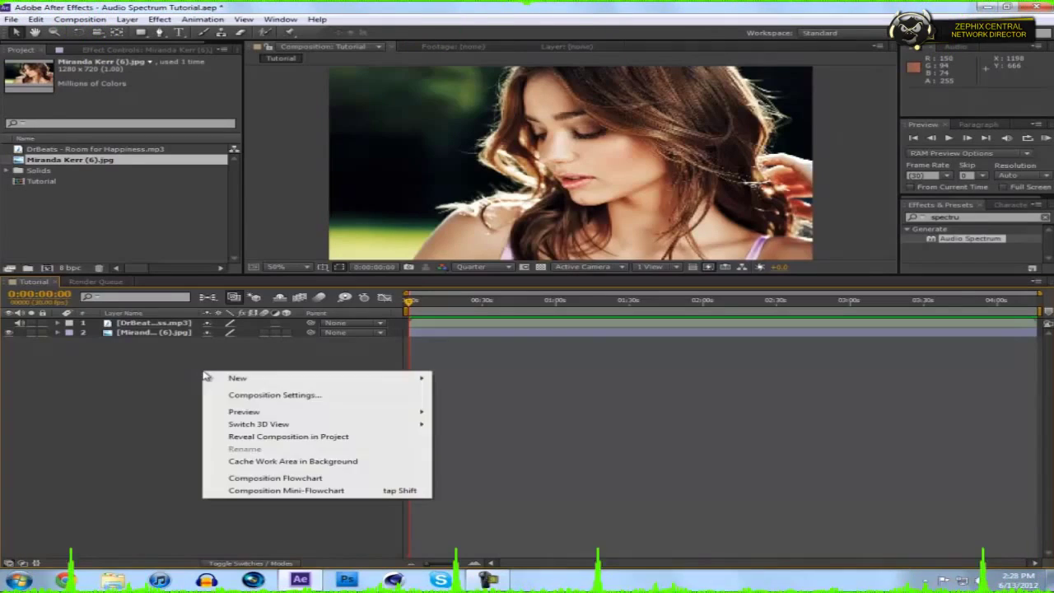
mouse_move(306, 381)
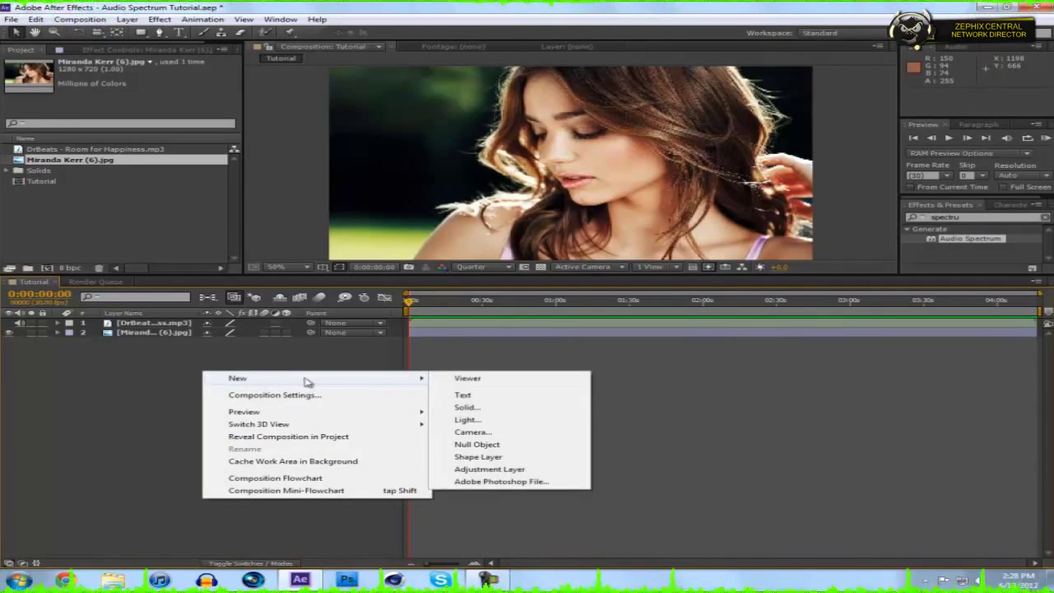
click(451, 407)
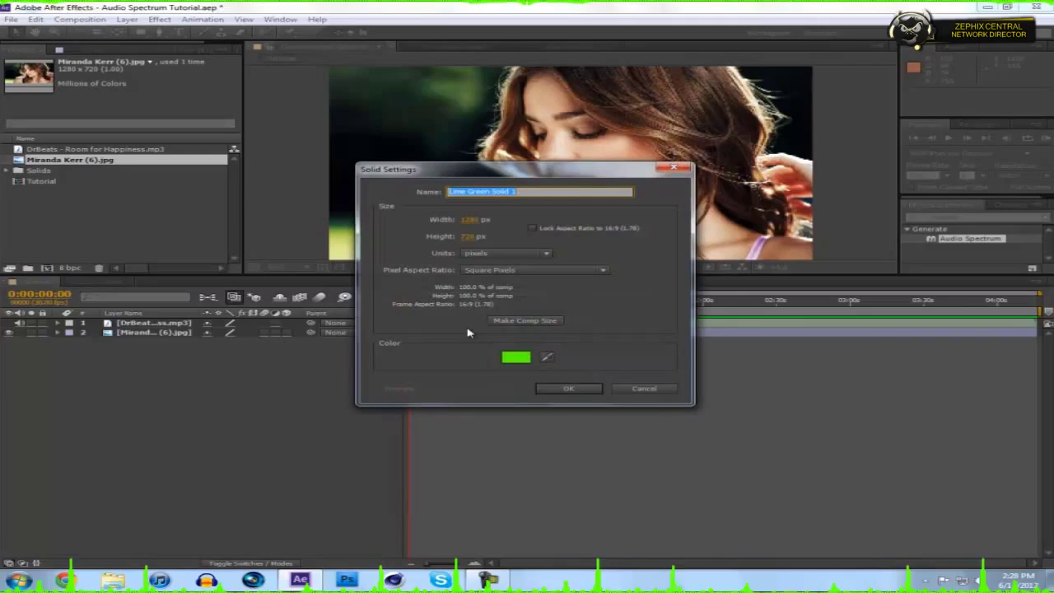
text(Spe)
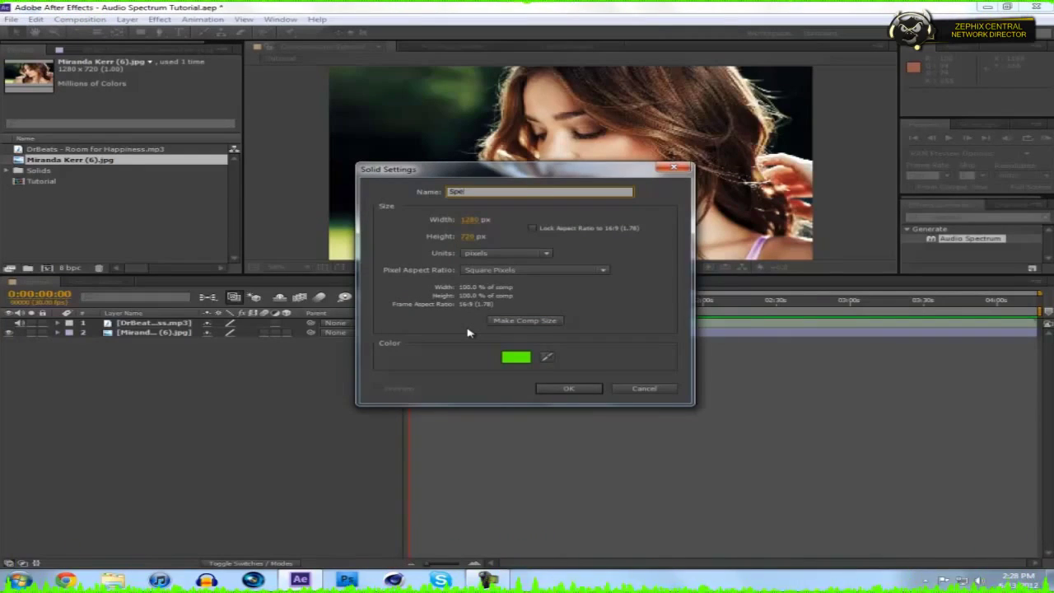
text(ctrum)
key(Return)
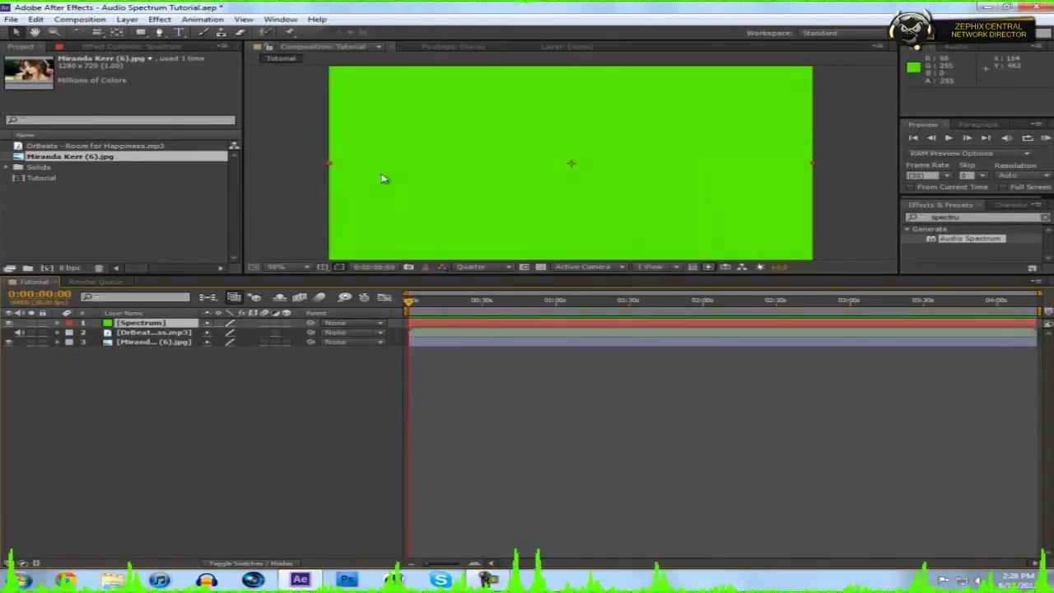
Select the Spectrum solid layer in the timeline.
click(148, 20)
mouse_move(127, 19)
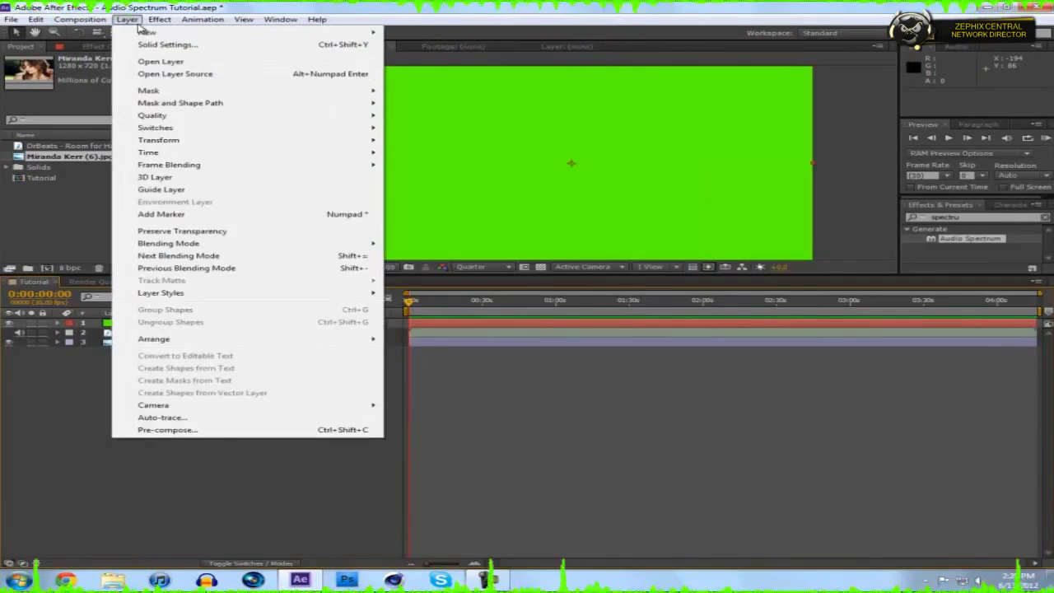
click(79, 388)
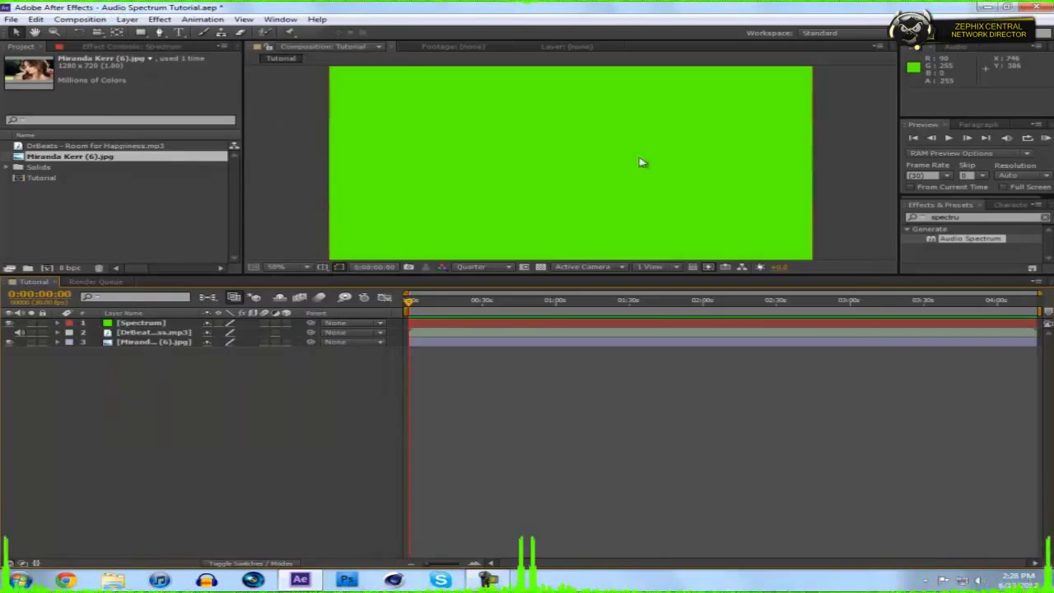
click(135, 326)
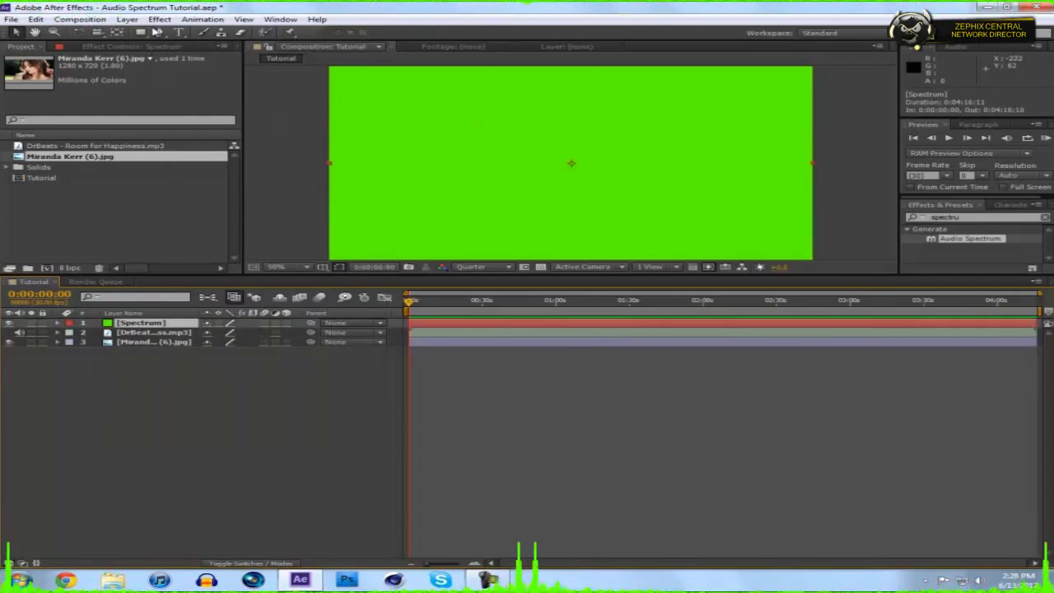
Apply Generate > Audio Spectrum to the solid and preview it at 0:02:25:13.
click(159, 19)
mouse_move(189, 162)
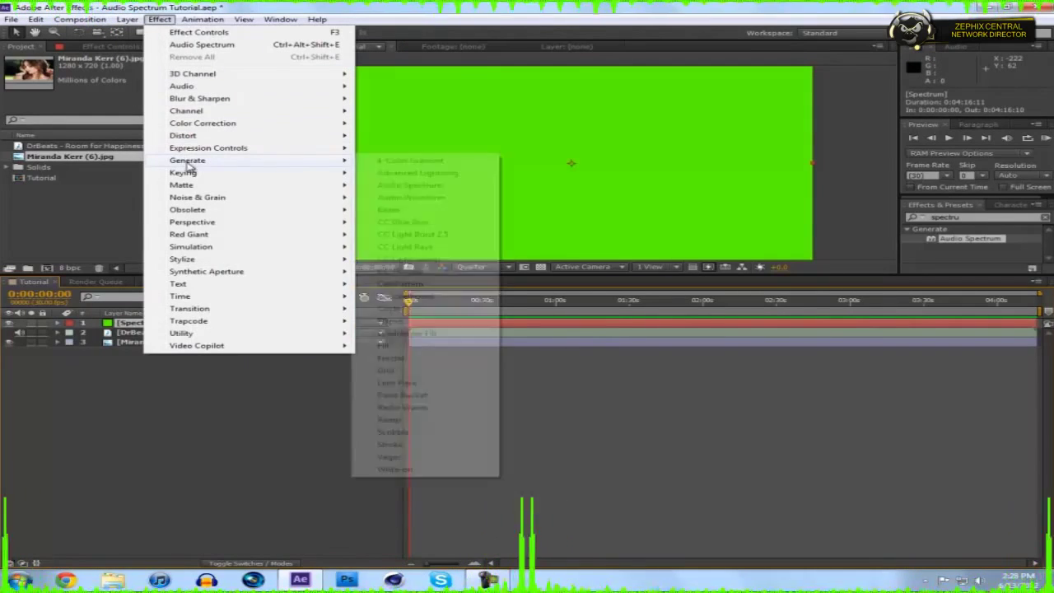
click(390, 186)
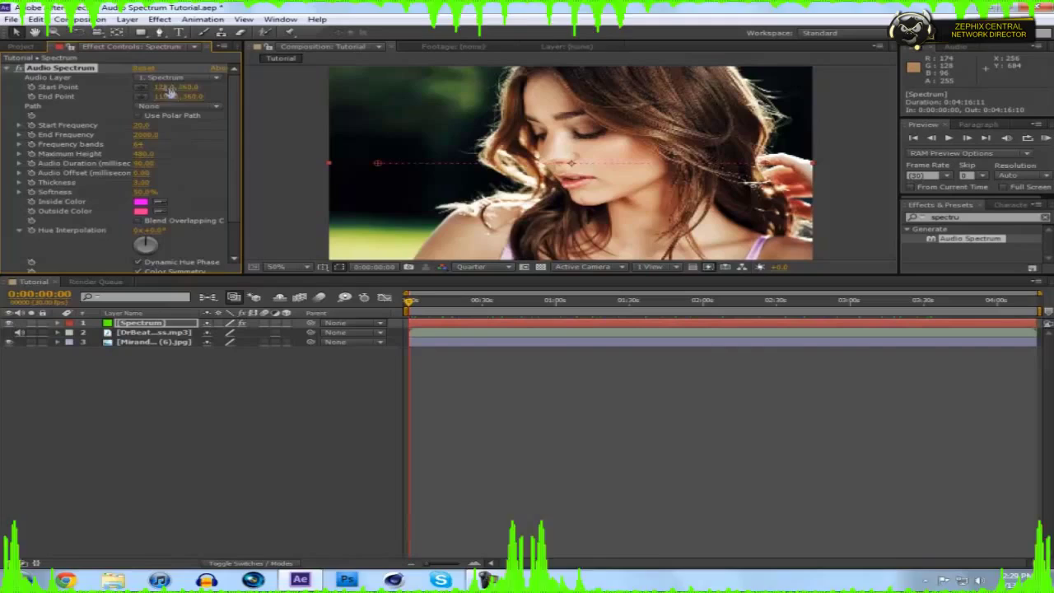
mouse_move(233, 90)
mouse_down()
mouse_move(240, 216)
mouse_move(237, 82)
mouse_up()
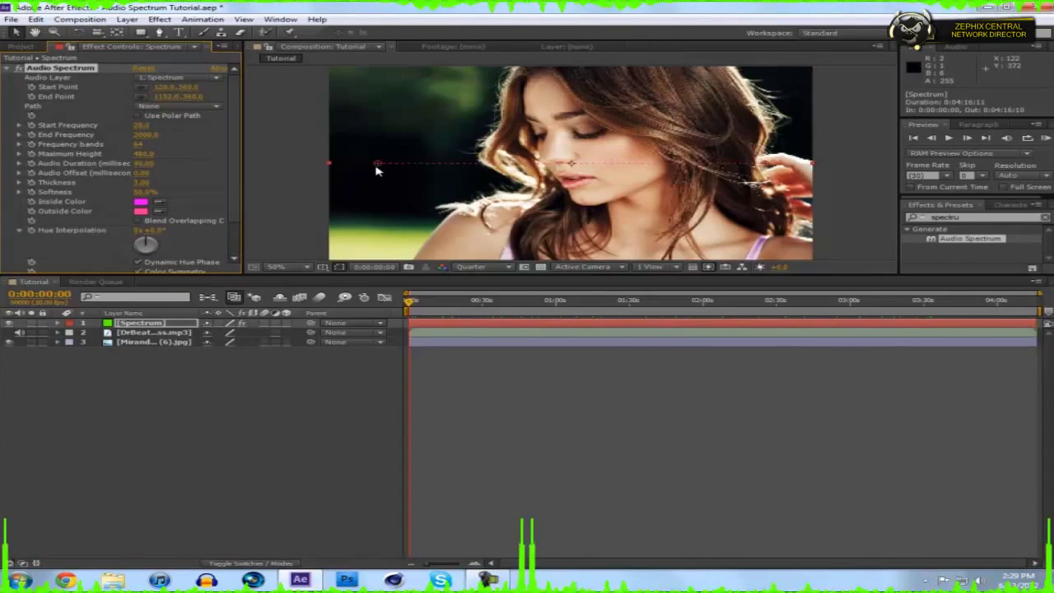
drag(406, 305, 766, 305)
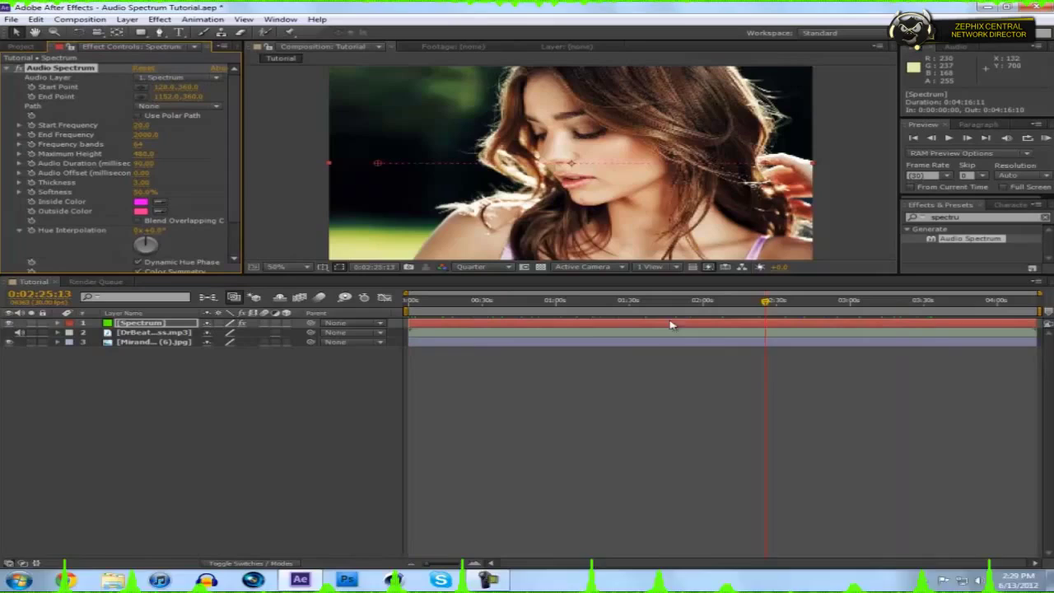
Set the Audio Spectrum's Audio Layer to the DrBeats mp3.
key(Home)
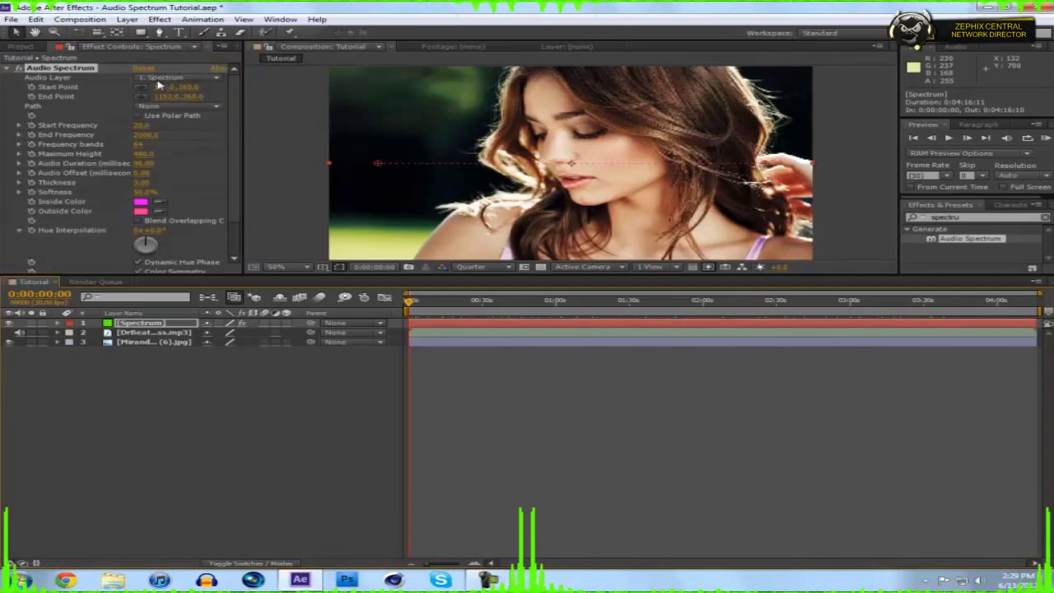
click(160, 78)
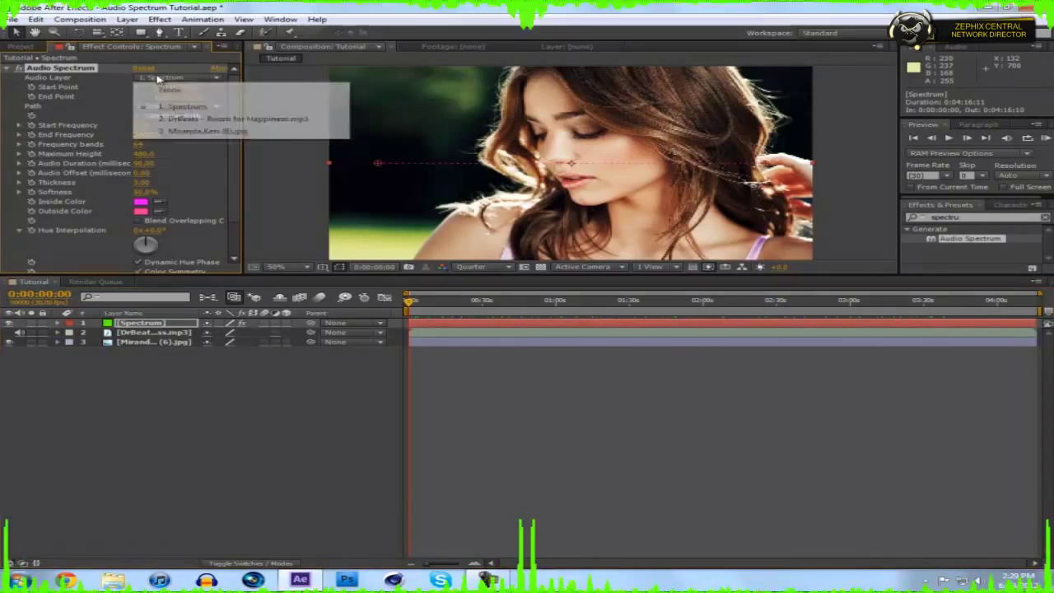
click(188, 120)
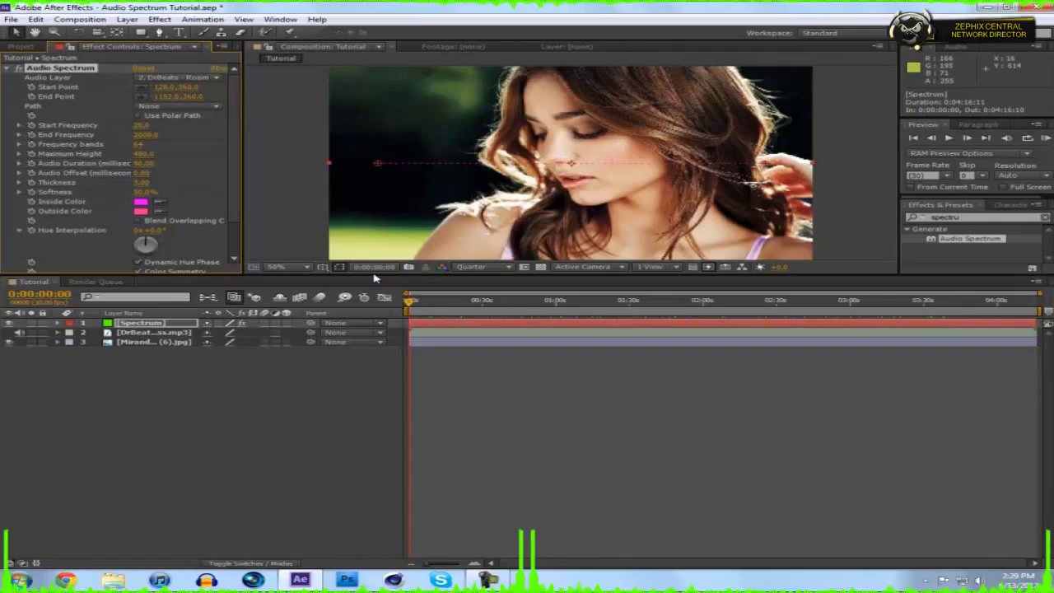
drag(409, 301, 352, 297)
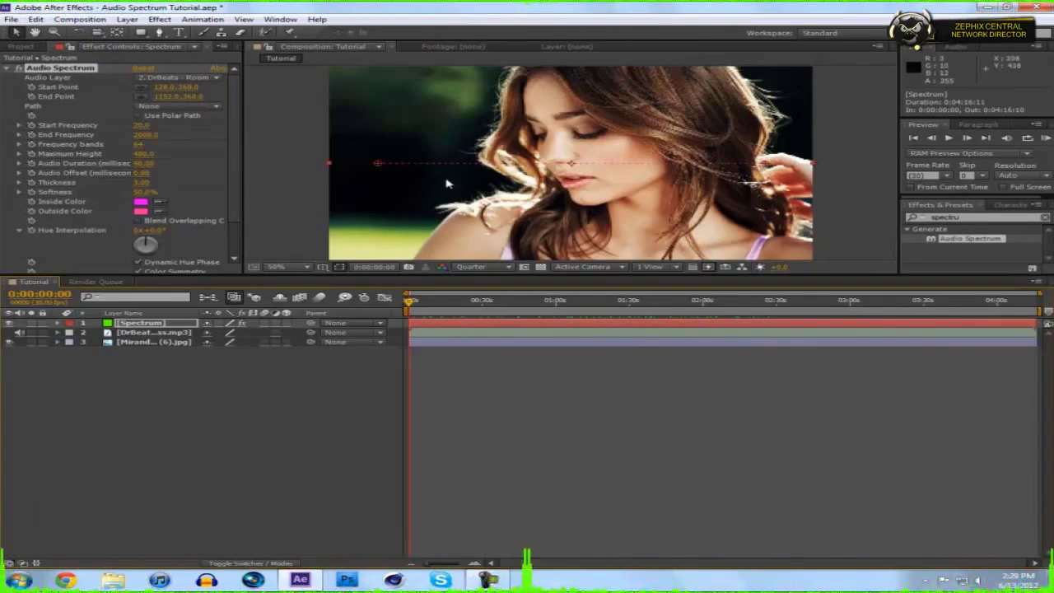
Set the spectrum's Start Point X to 0 and End Point X to 1280.
click(163, 87)
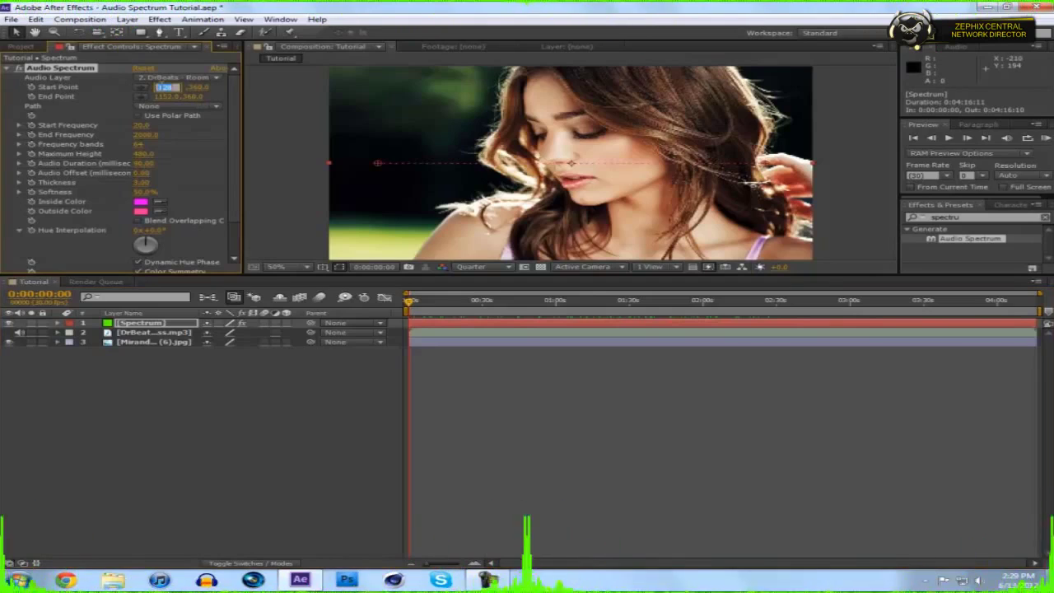
text(0)
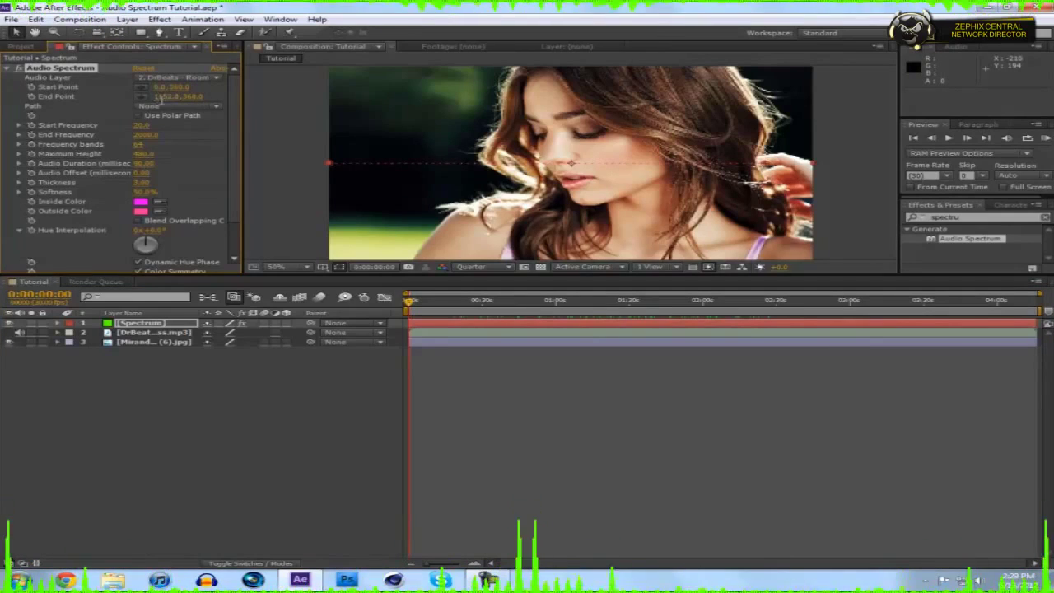
key(Tab)
key(Tab)
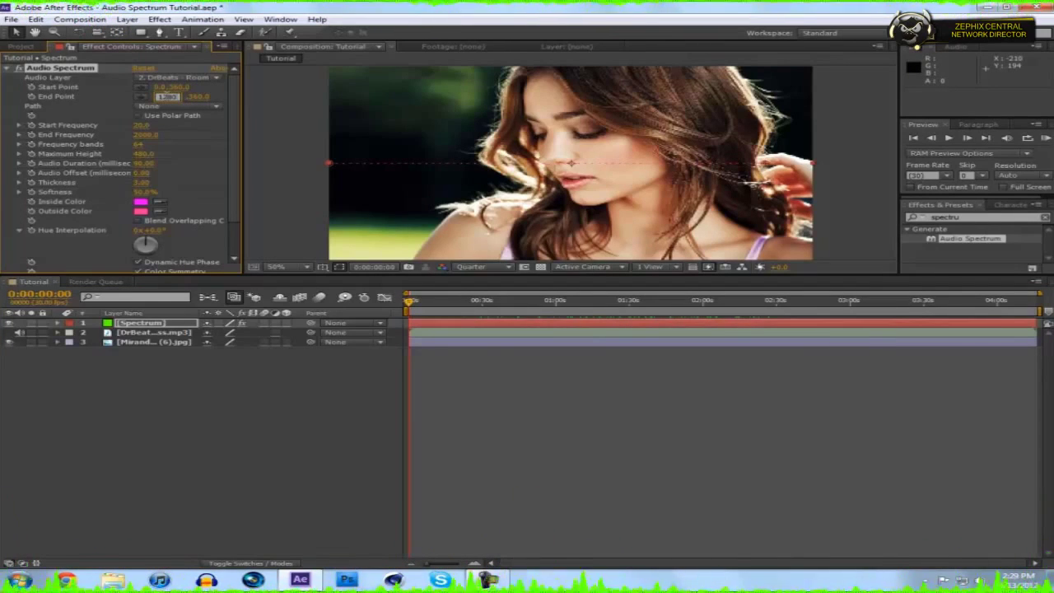
text(1280)
key(Return)
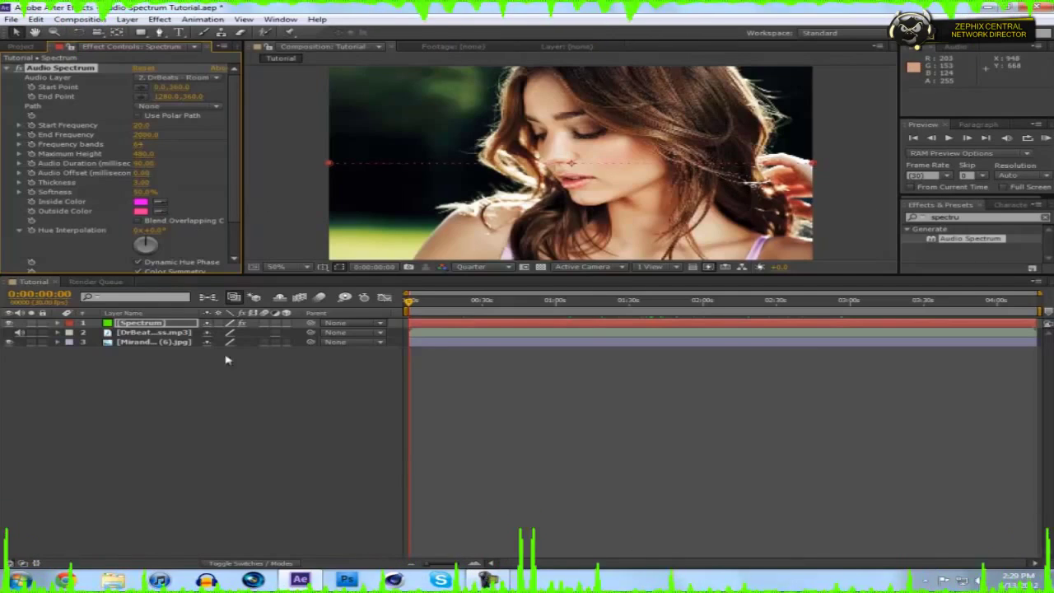
Deselect all layers and preview the full-width spectrum at 1:44.
click(160, 395)
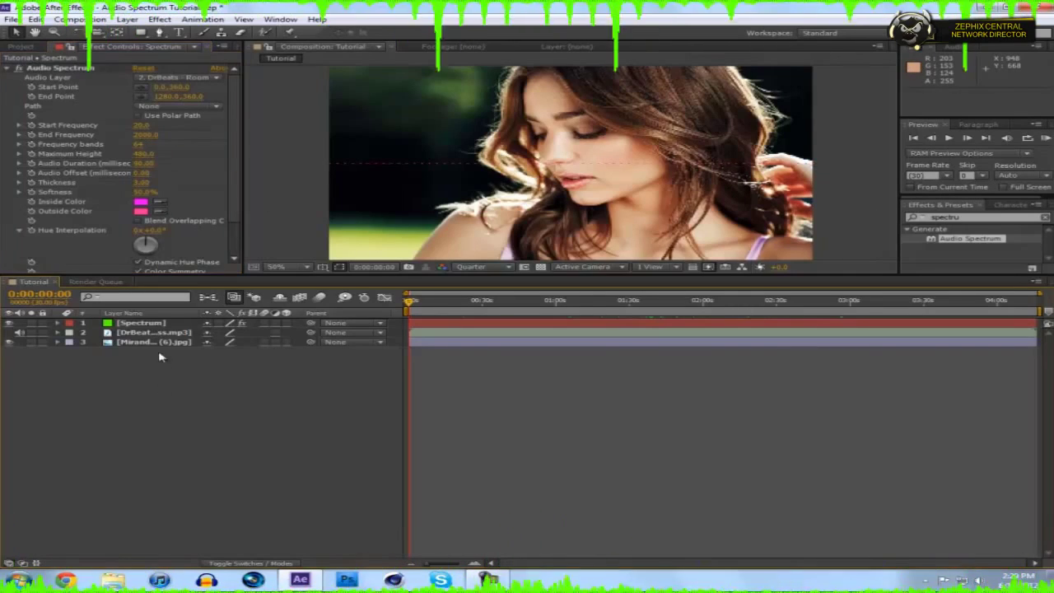
click(159, 332)
click(159, 324)
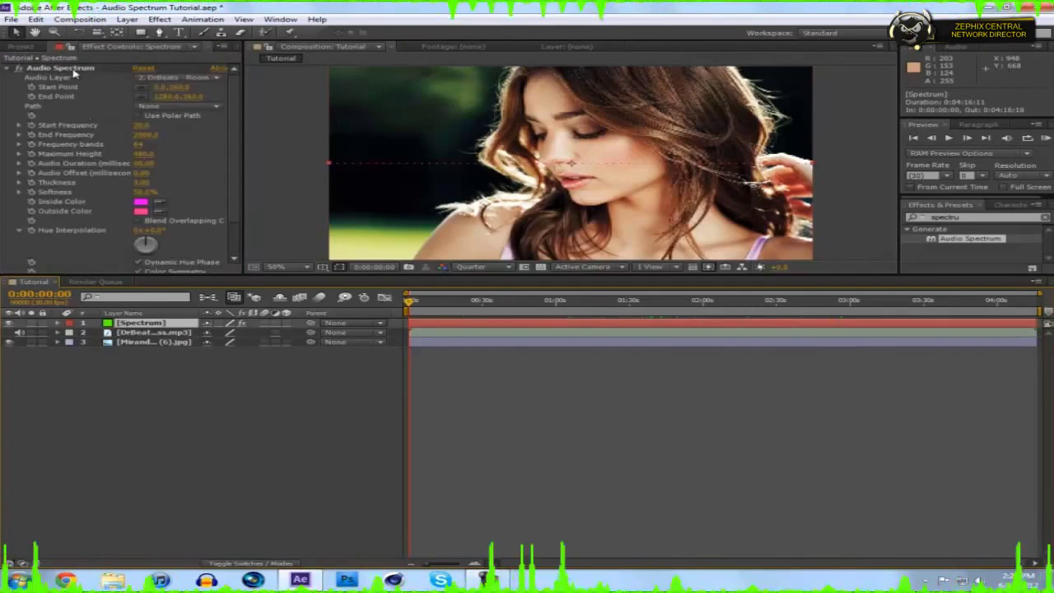
click(82, 398)
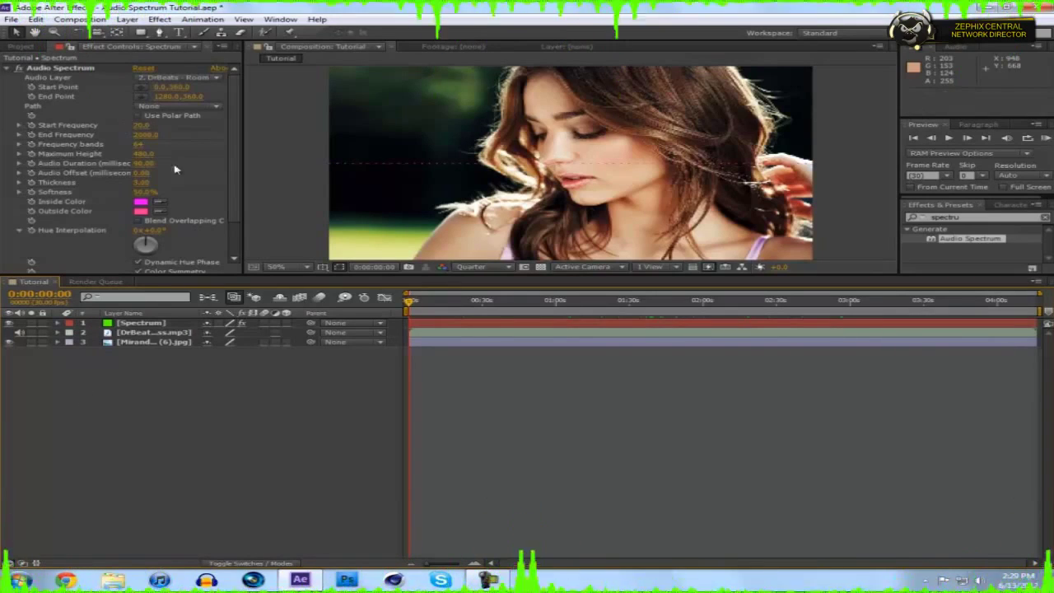
drag(409, 301, 663, 302)
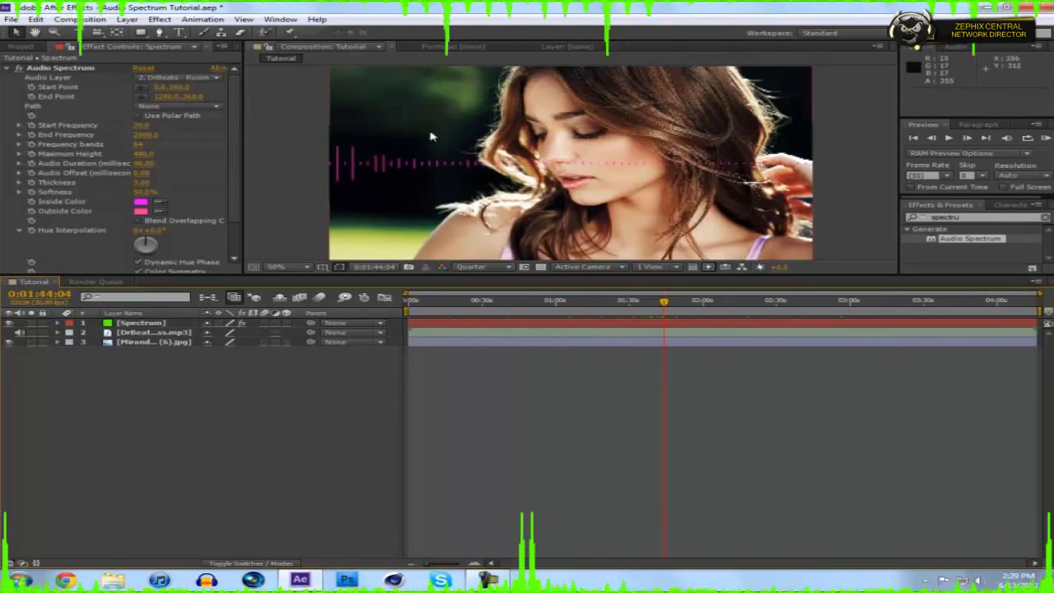
Set the spectrum's End Frequency to 1500 and save the project.
click(147, 135)
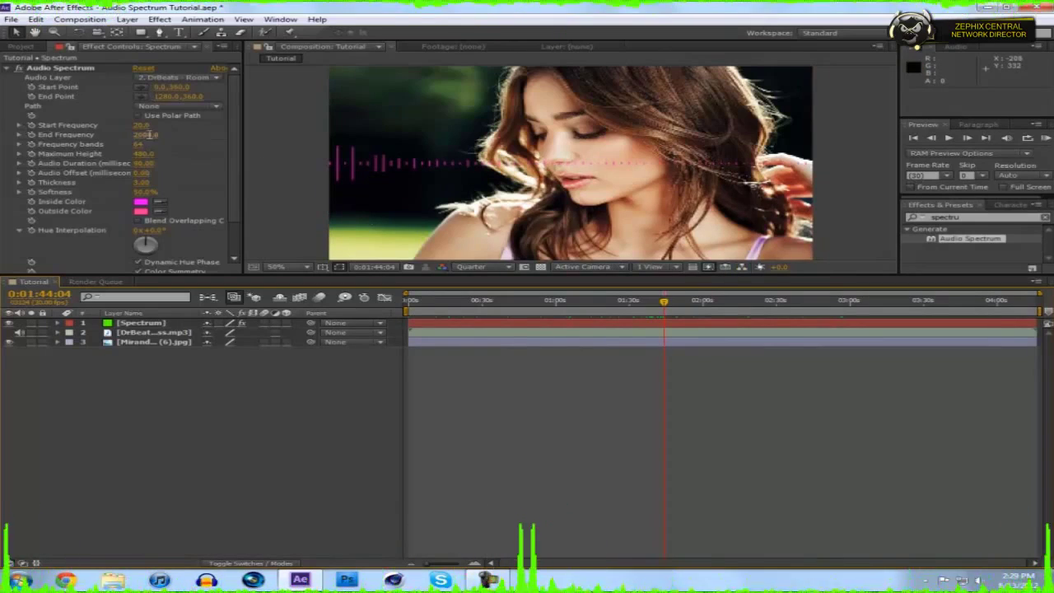
text(1500)
click(362, 202)
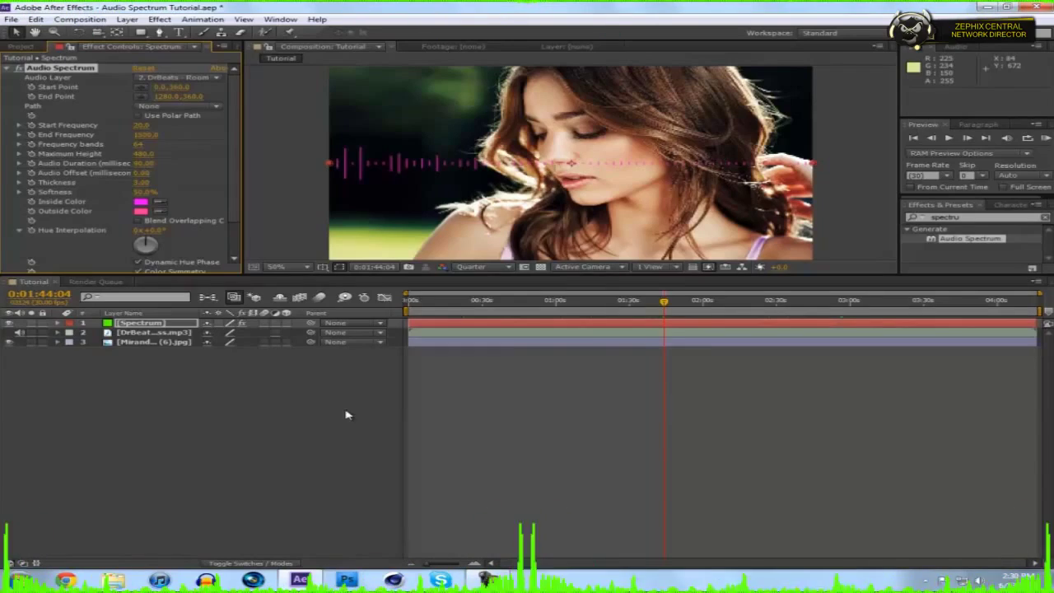
key(ctrl+s)
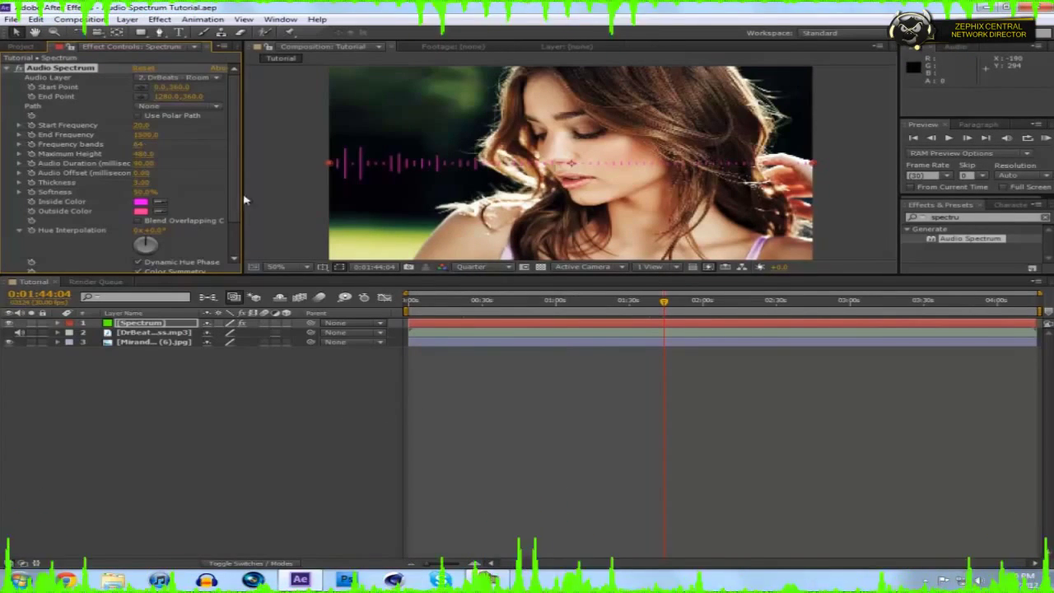
Adjust Frequency bands while previewing, then set it to 350.
drag(572, 301, 670, 301)
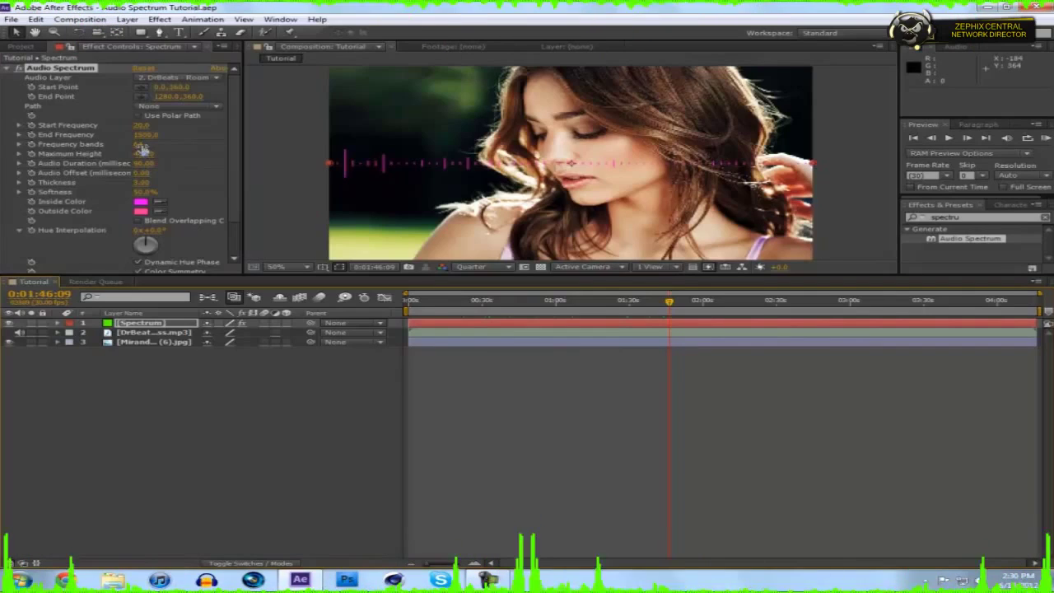
drag(142, 148, 1019, 185)
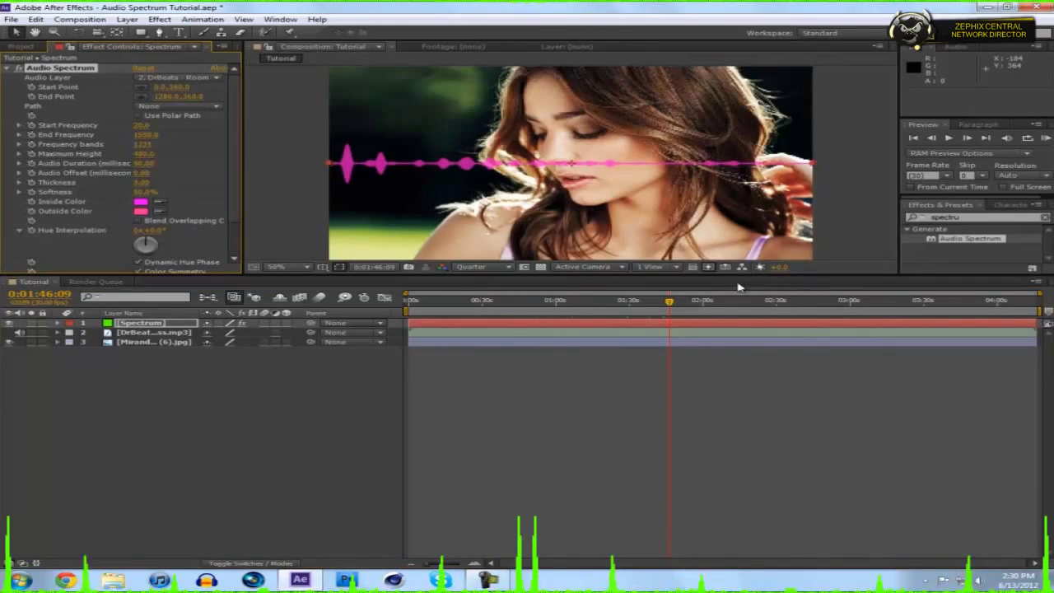
drag(551, 298, 672, 300)
click(147, 144)
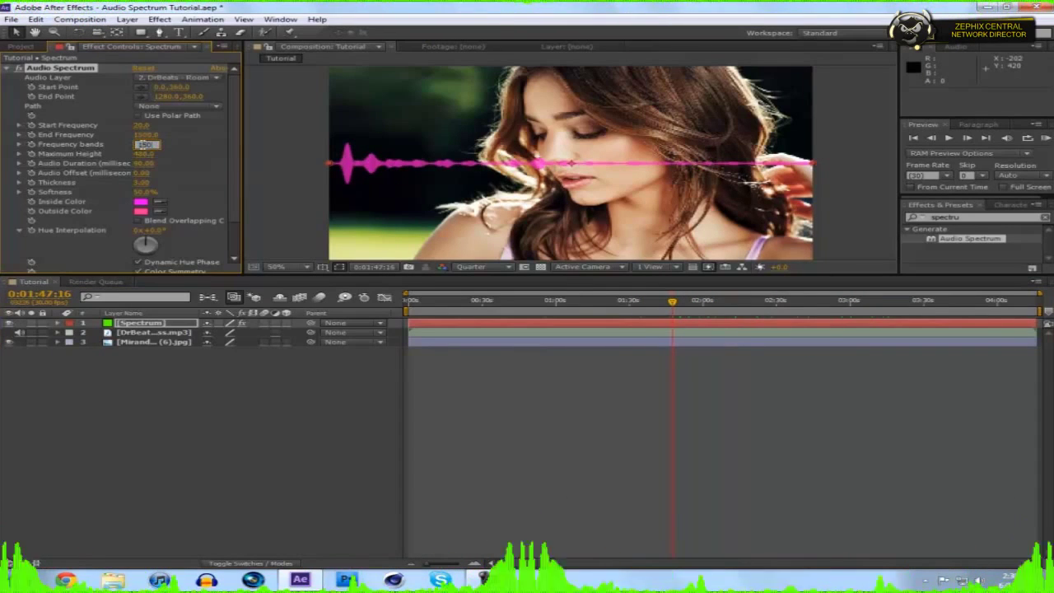
text(350)
key(Return)
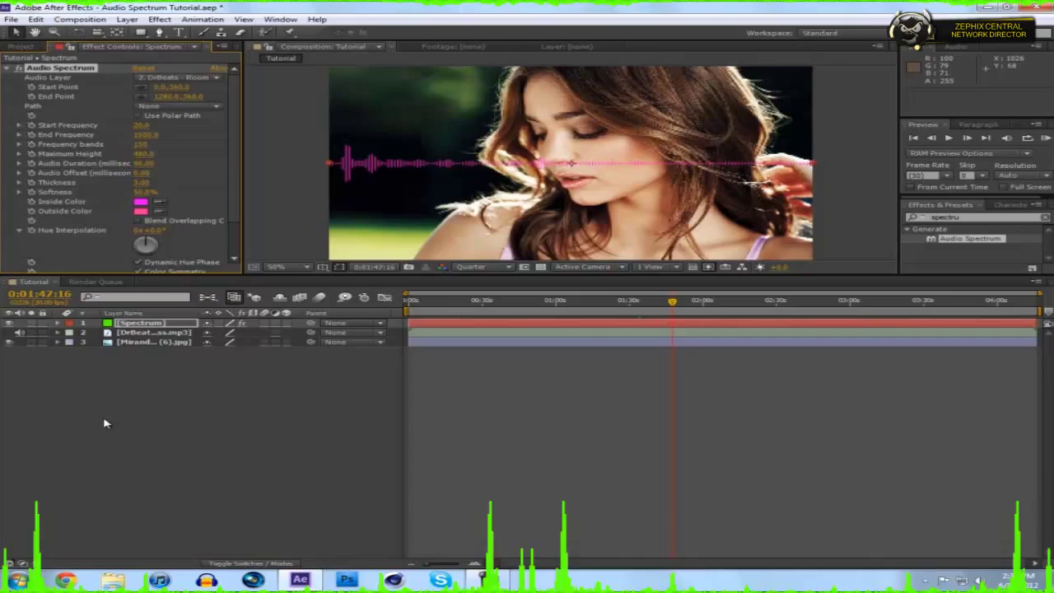
Save the project and set the spectrum's Maximum Height to 30.
key(ctrl+s)
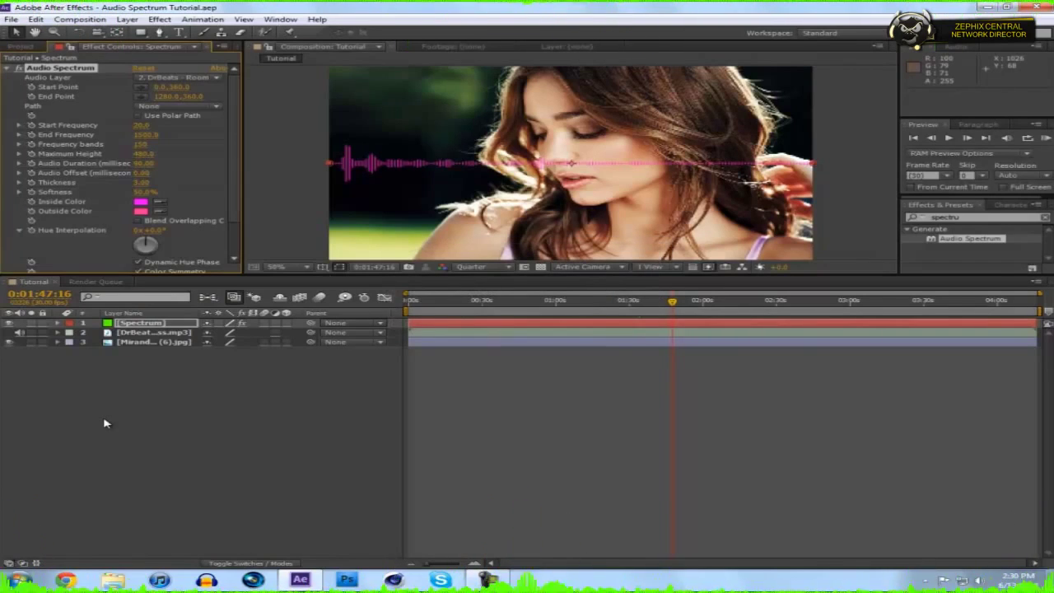
click(106, 424)
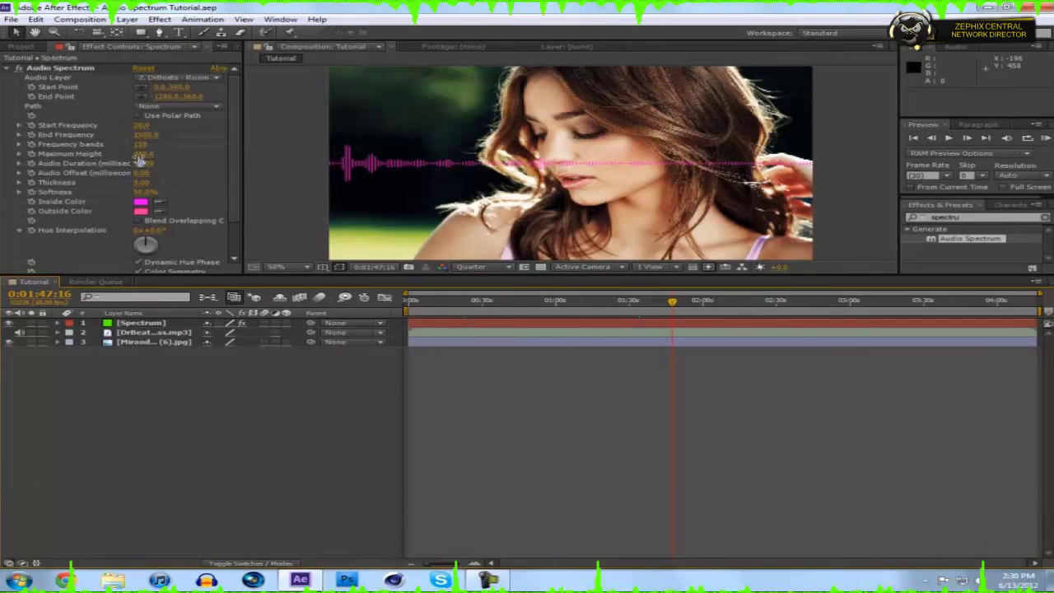
mouse_move(141, 156)
mouse_down()
mouse_move(571, 165)
mouse_move(140, 158)
mouse_move(150, 155)
mouse_up()
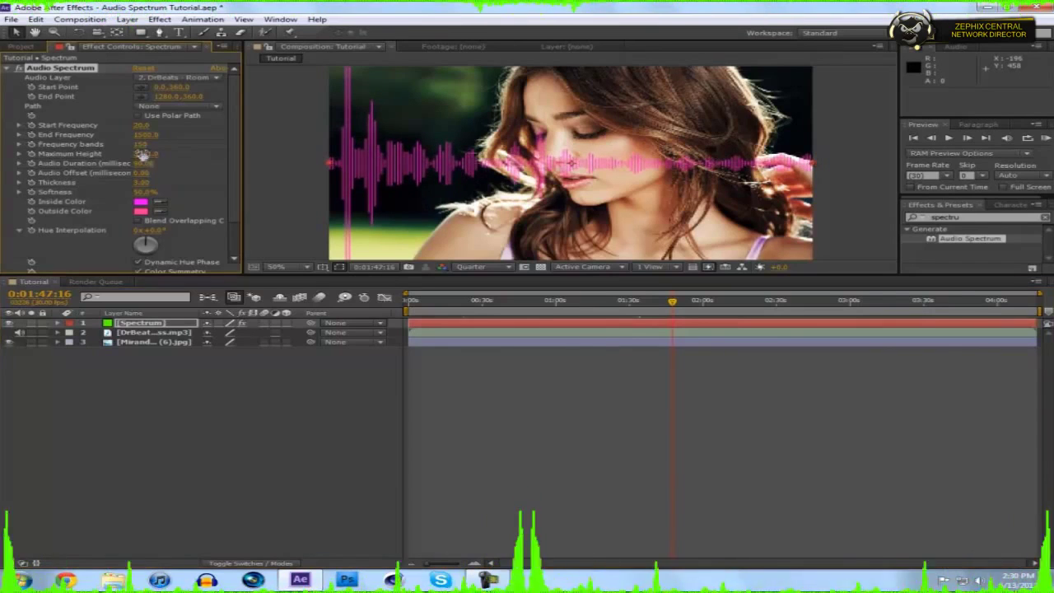
click(148, 154)
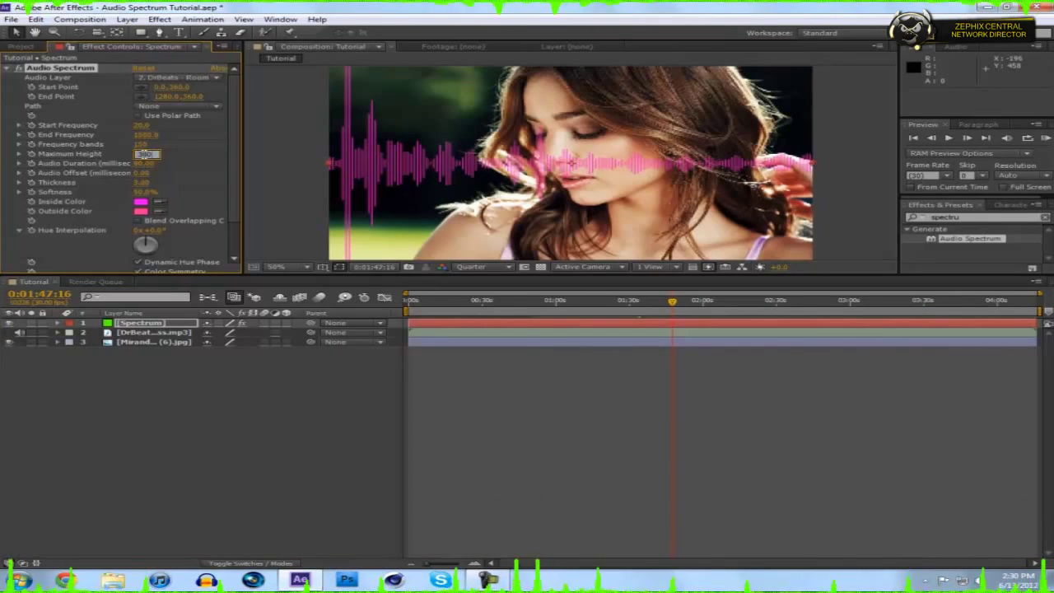
text(30)
key(Return)
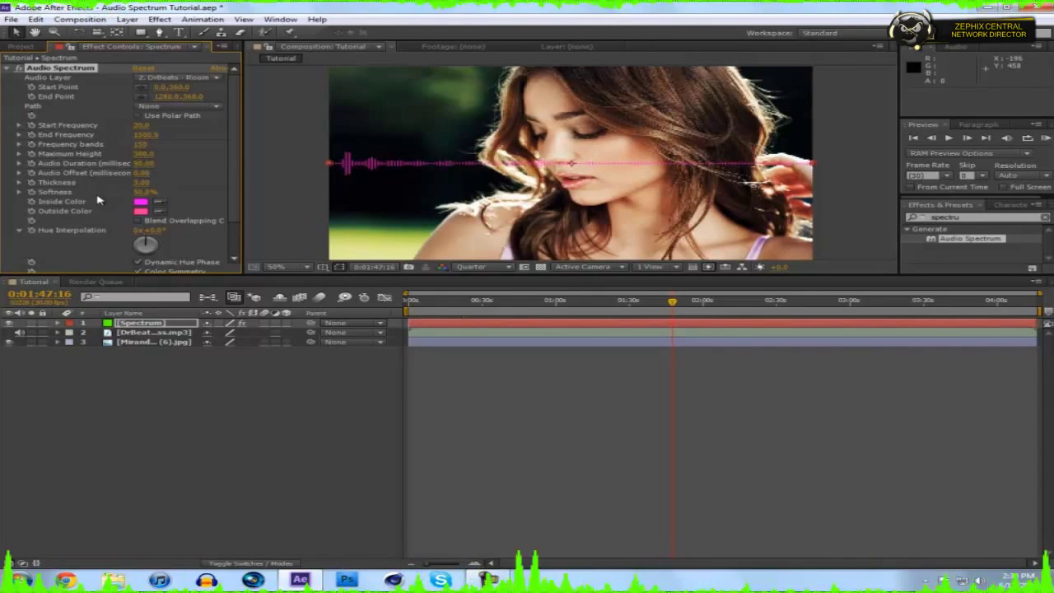
Scrub Thickness up into a heavy bar, then type a small Thickness back for a thin line.
drag(141, 182, 212, 192)
click(143, 185)
text(1)
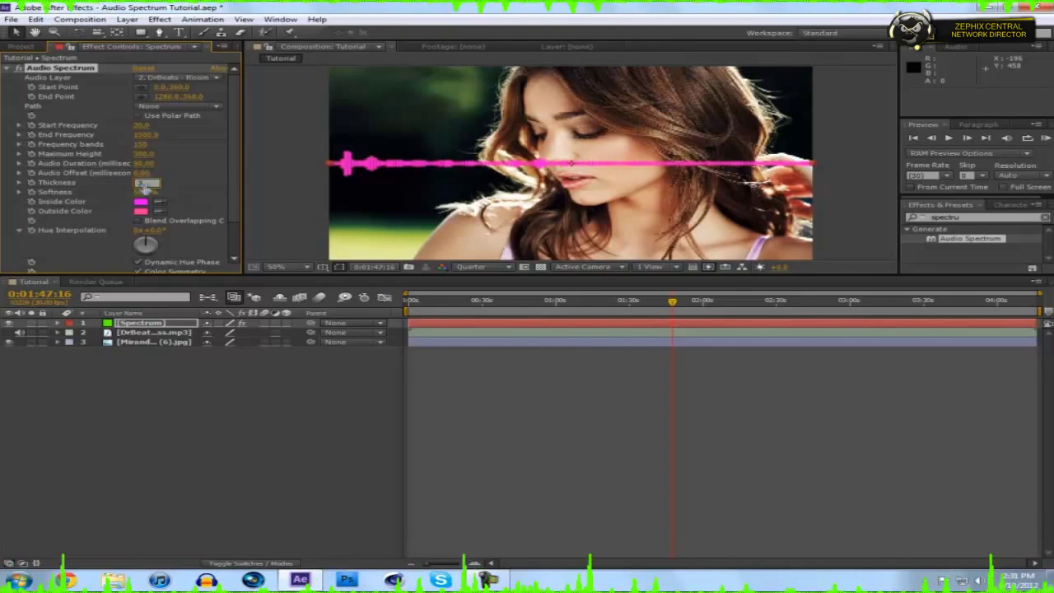
key(Return)
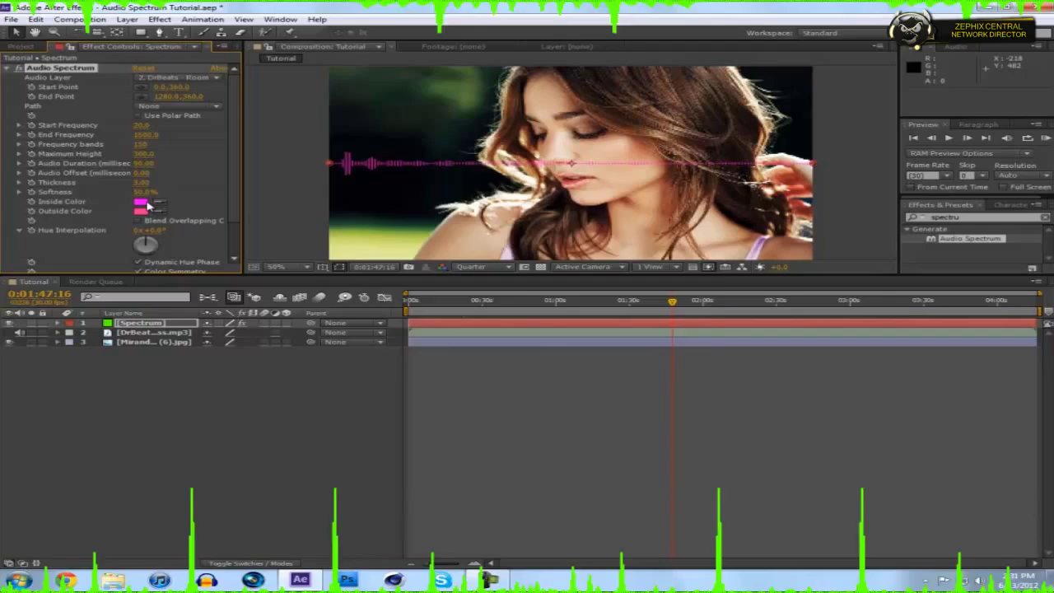
Set the spectrum's Inside Color to a darker green.
click(141, 201)
click(557, 313)
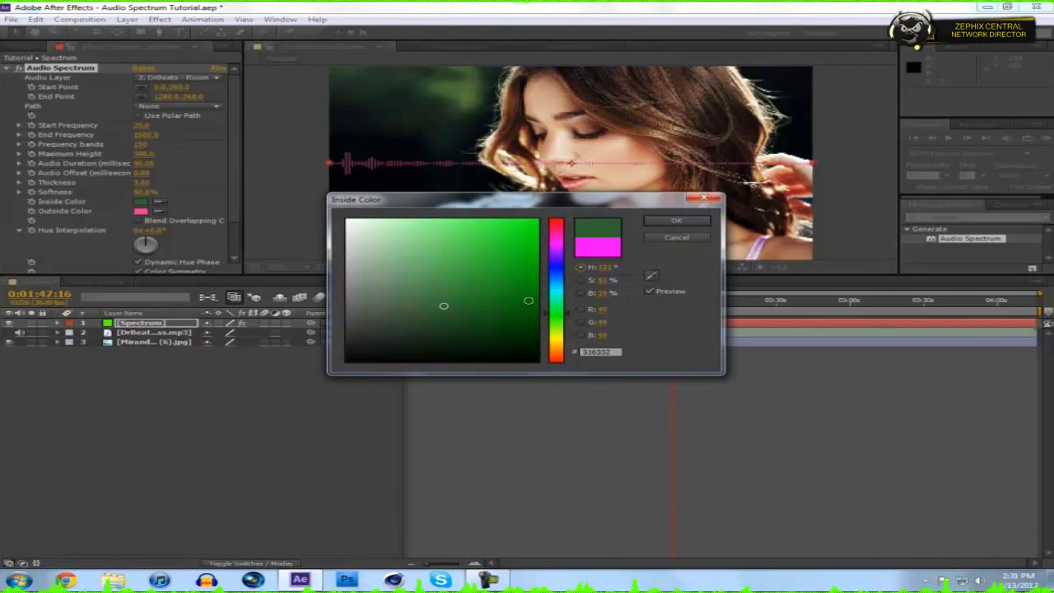
click(536, 221)
click(663, 223)
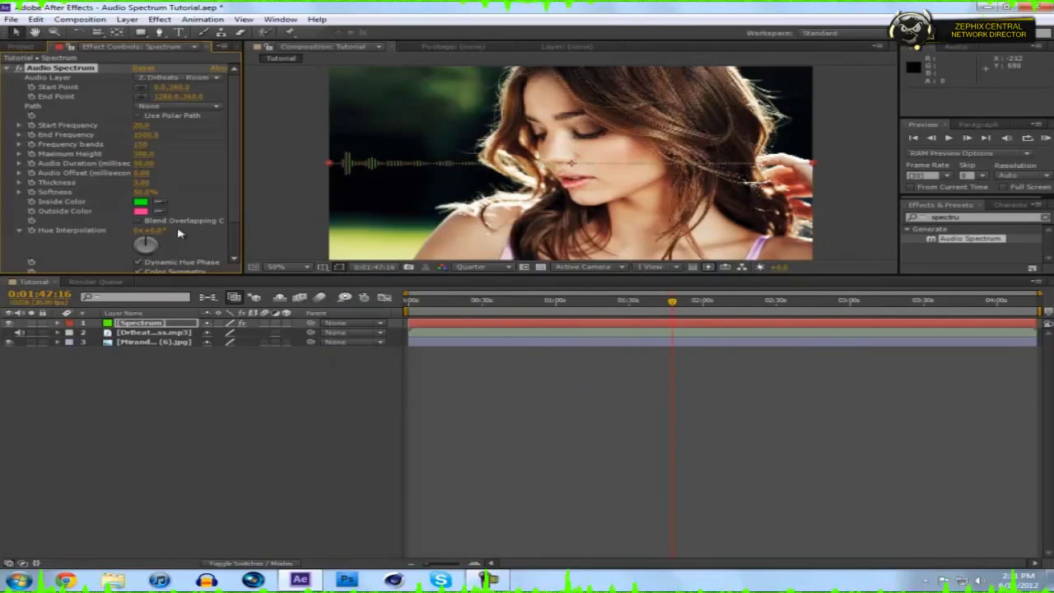
click(140, 202)
click(478, 276)
click(669, 221)
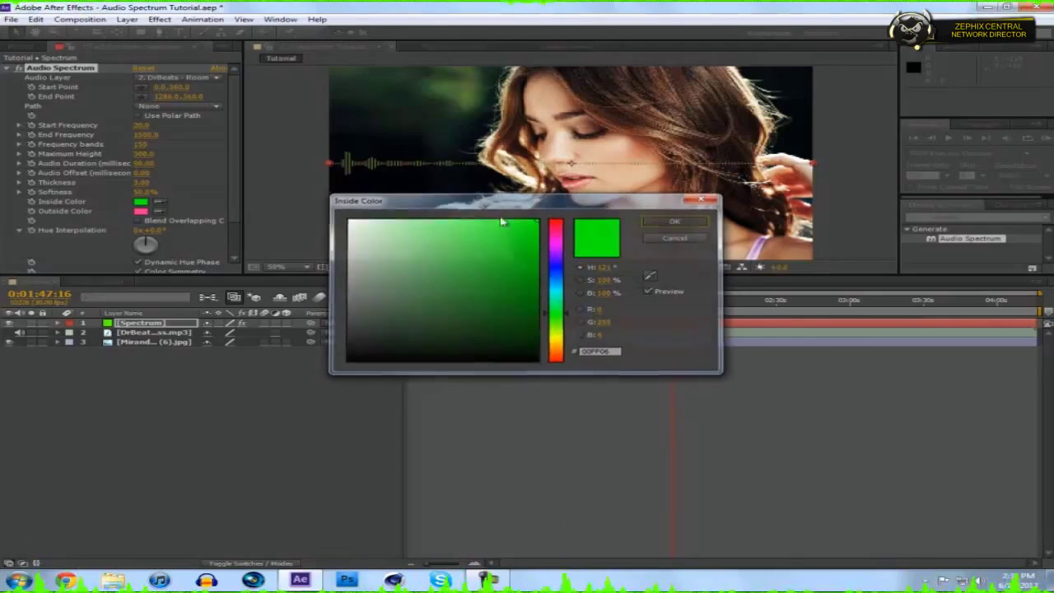
Sample the green Inside Color into Outside Color and save the project.
click(159, 212)
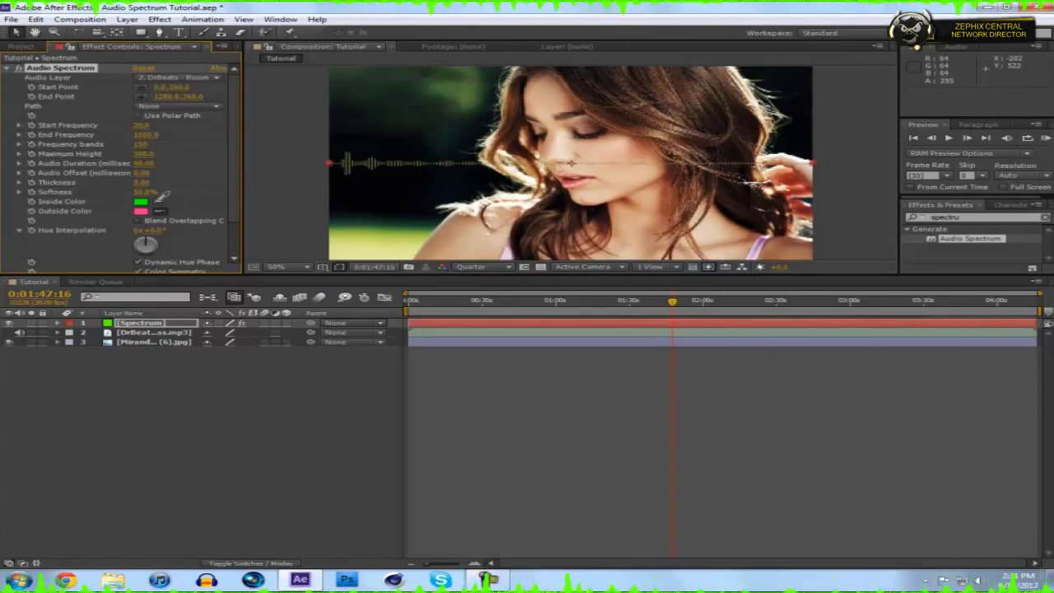
click(142, 202)
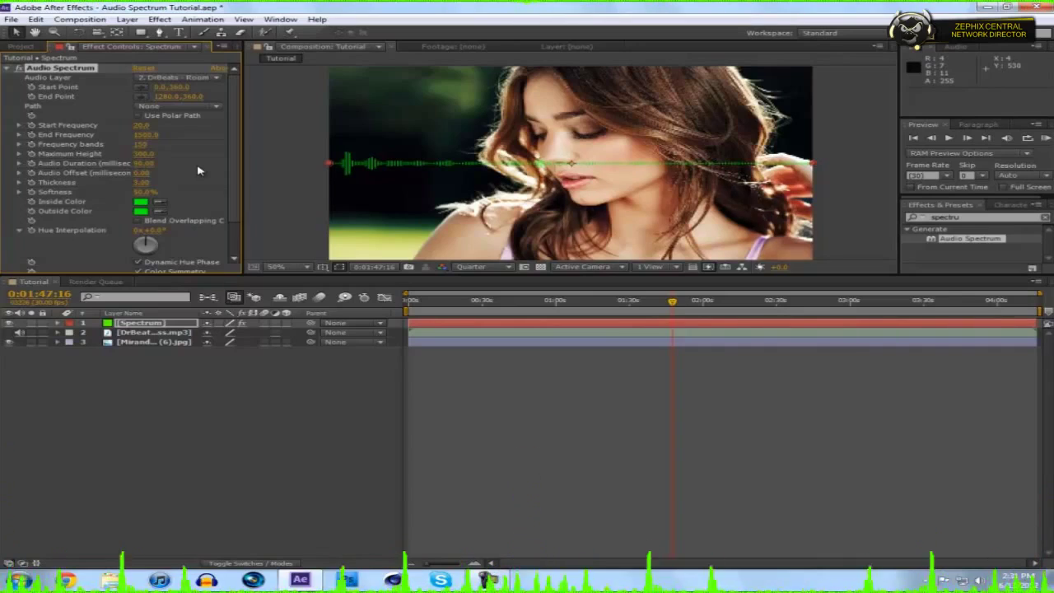
key(ctrl+s)
Try Side A and Side B in Side Options, then settle on Side A & B.
scroll(232, 189, down, 3)
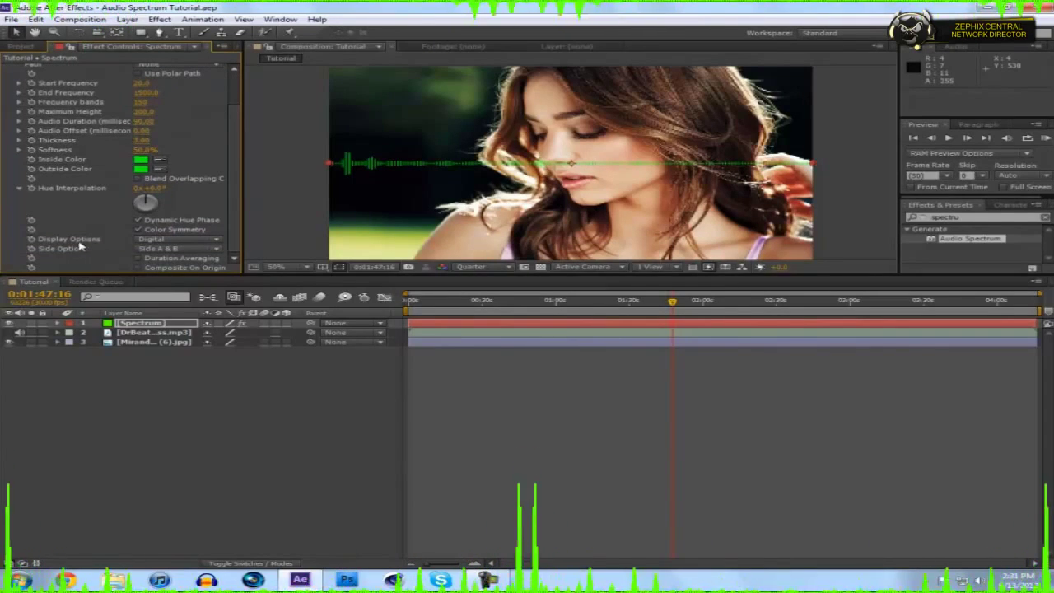
click(194, 249)
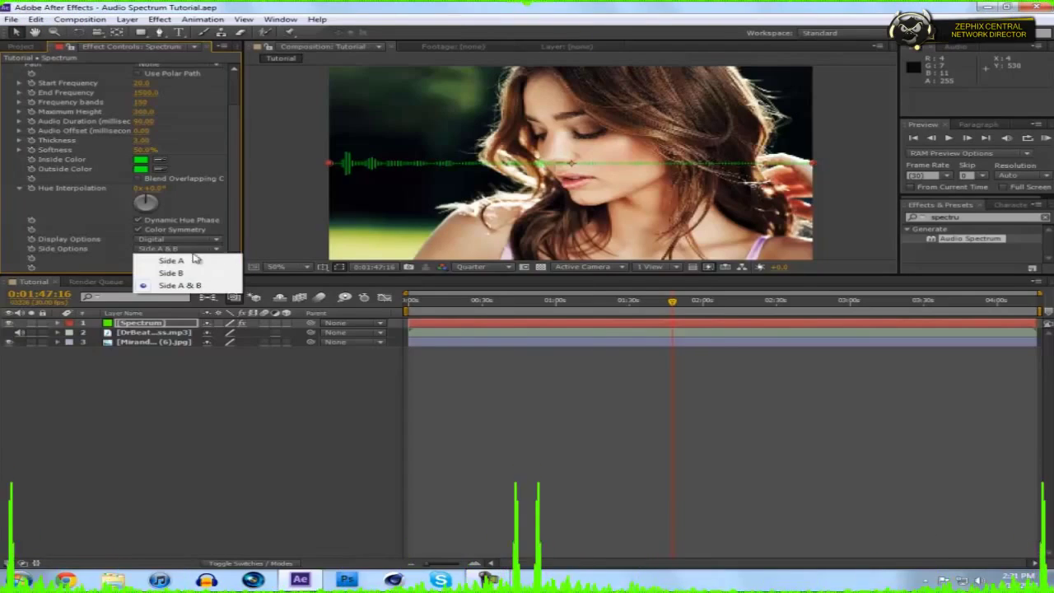
click(171, 272)
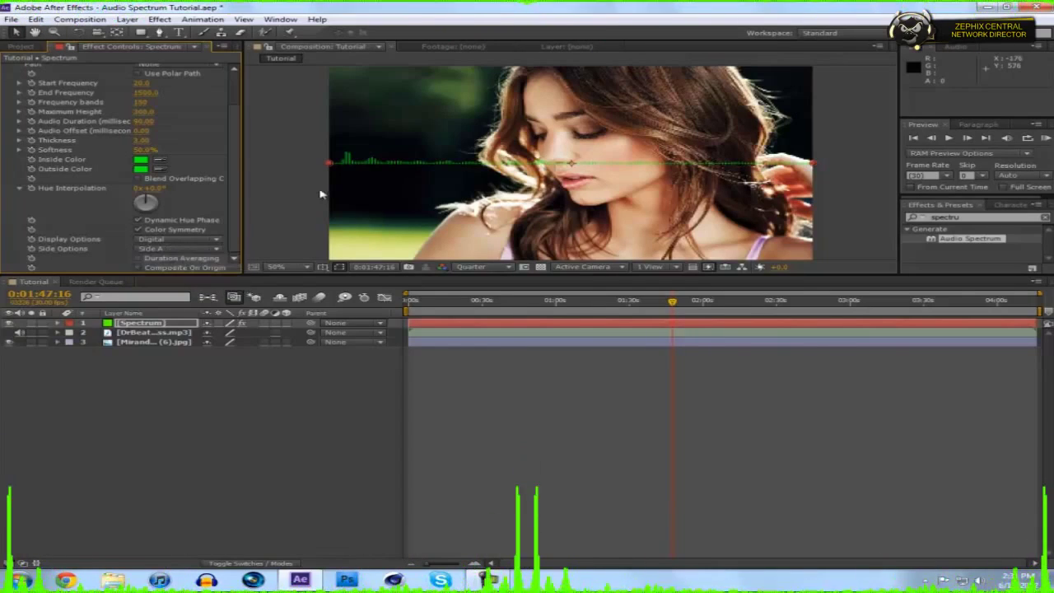
click(177, 248)
click(169, 273)
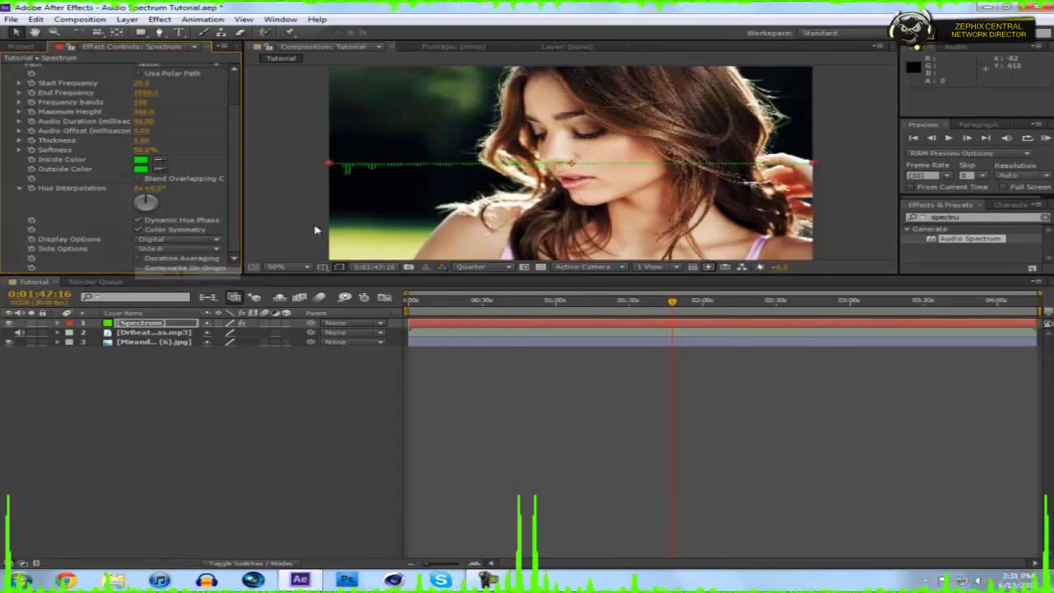
click(190, 249)
click(198, 285)
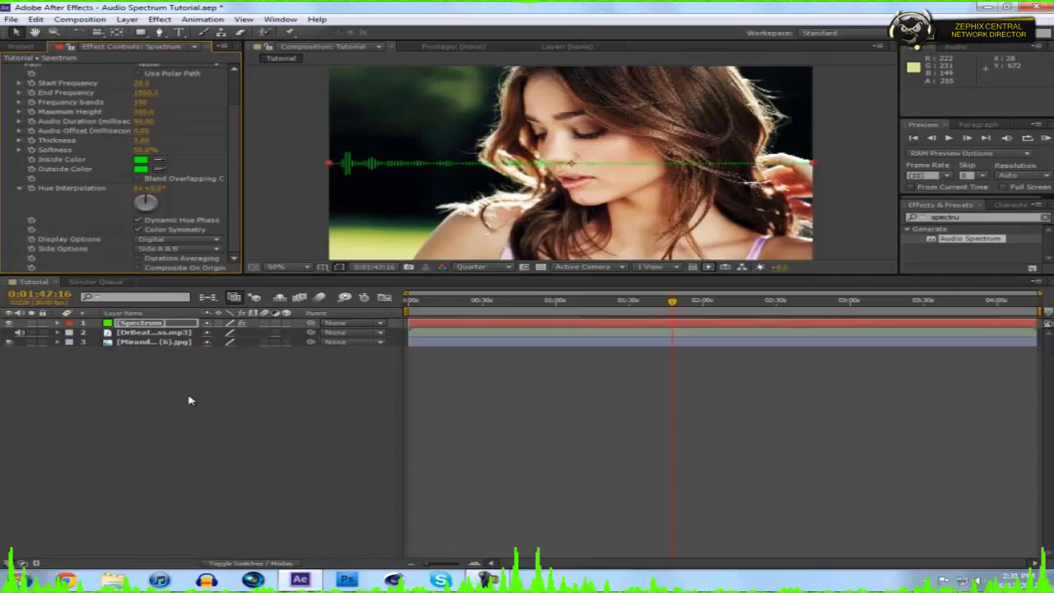
Switch Display Options to Analog lines, then to Analog dots, previewing later in the song.
click(166, 241)
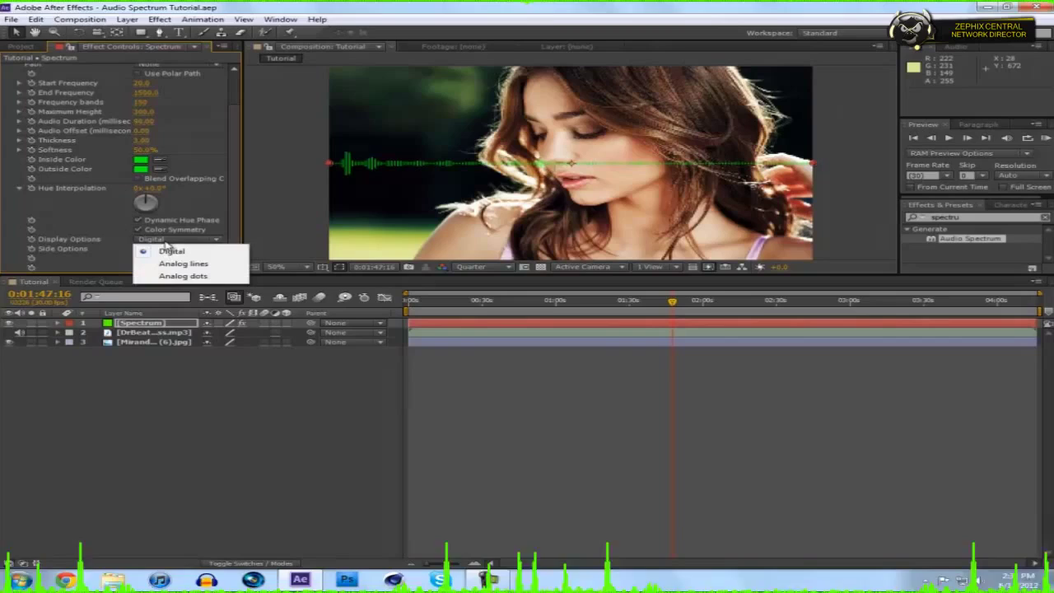
click(172, 251)
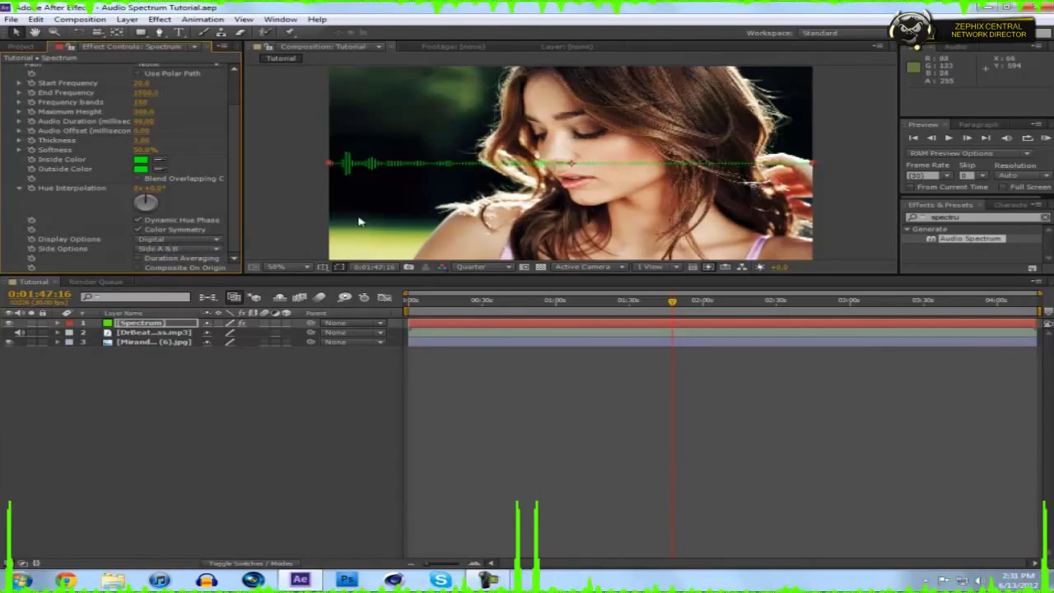
click(183, 242)
click(182, 261)
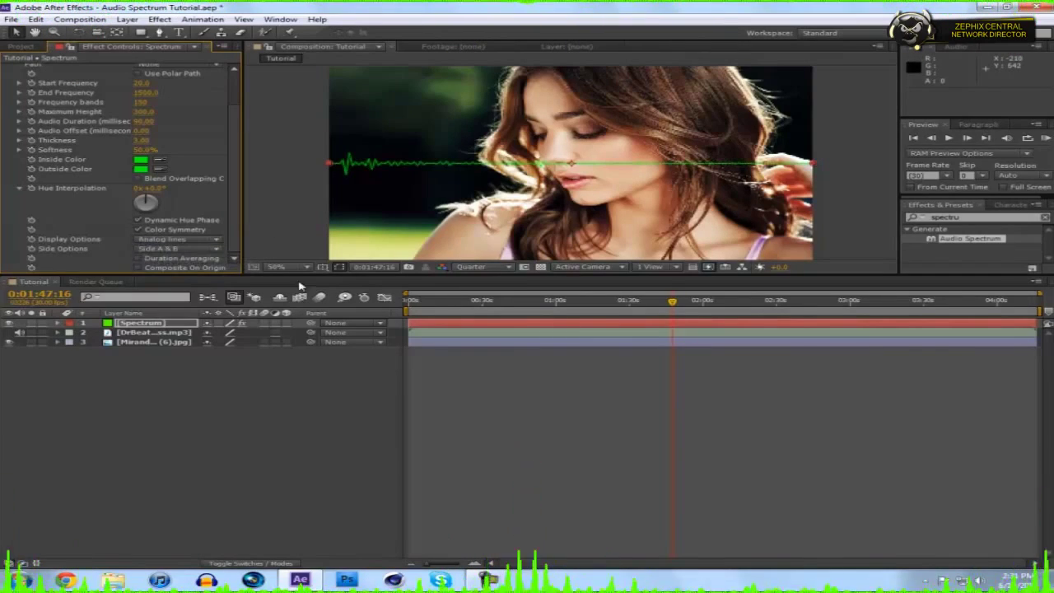
drag(465, 301, 684, 292)
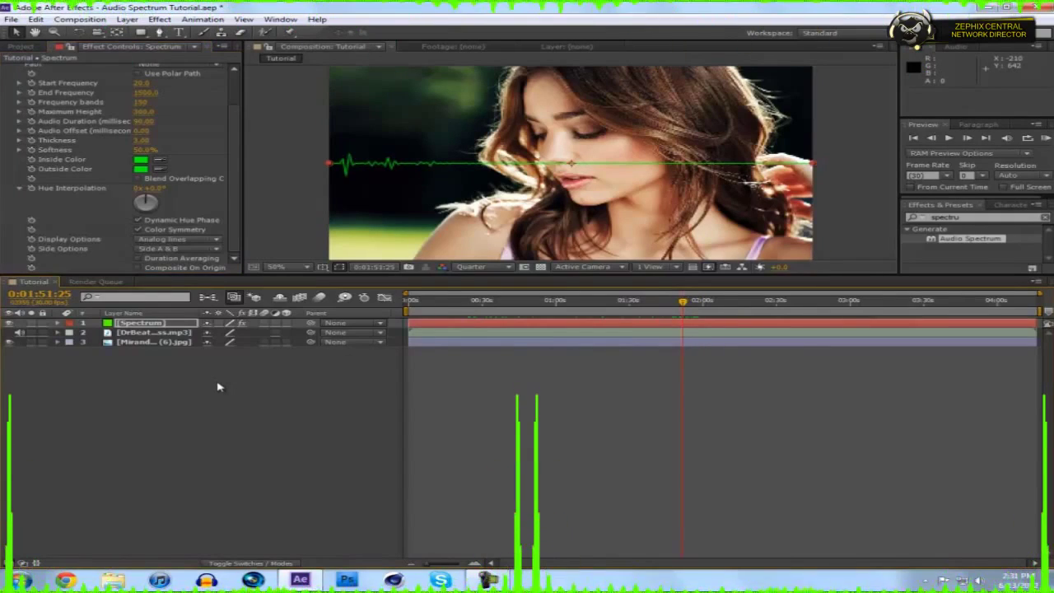
click(206, 238)
click(197, 275)
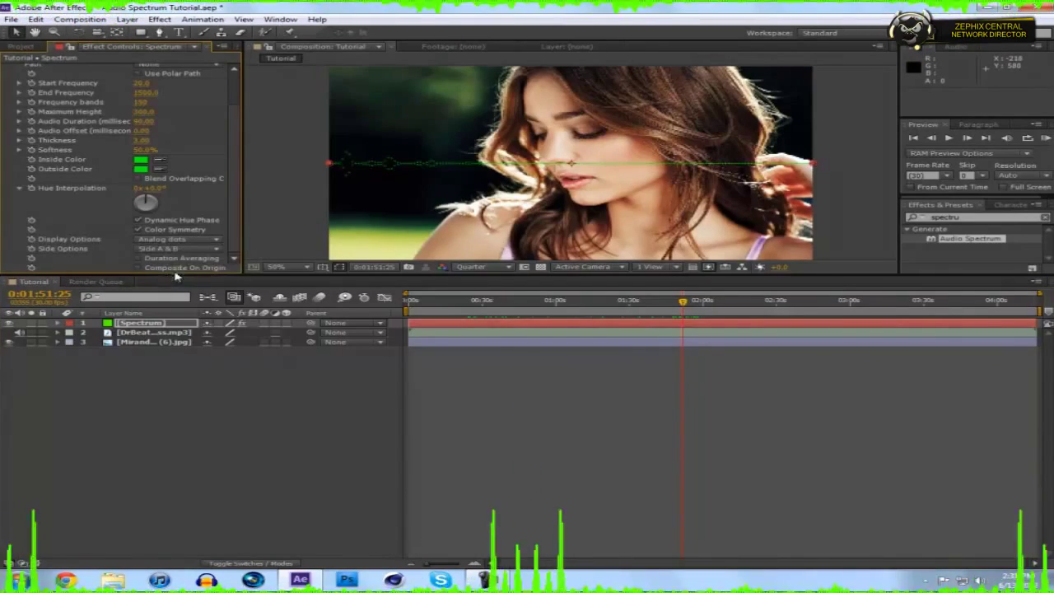
drag(710, 297, 754, 303)
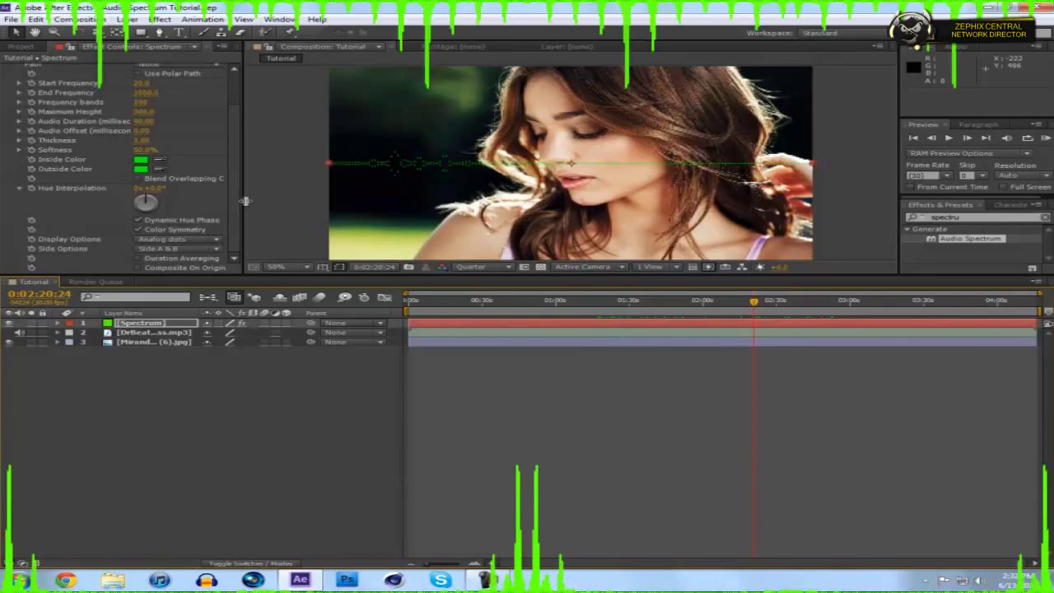
Switch Display Options from Analog dots back to Digital and deselect the Spectrum layer.
scroll(235, 244, up, 2)
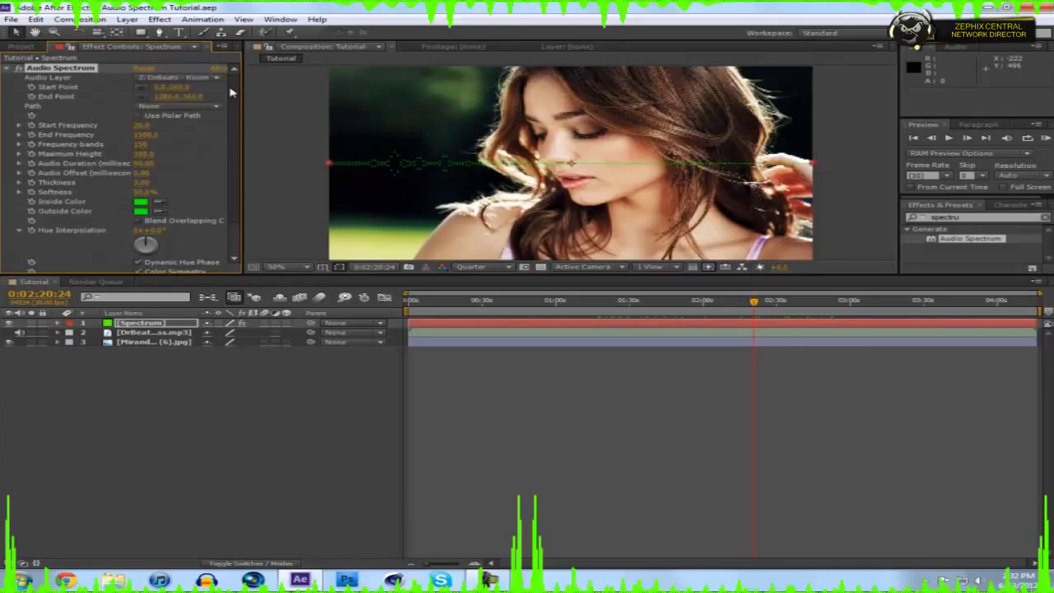
scroll(190, 238, down, 2)
click(173, 238)
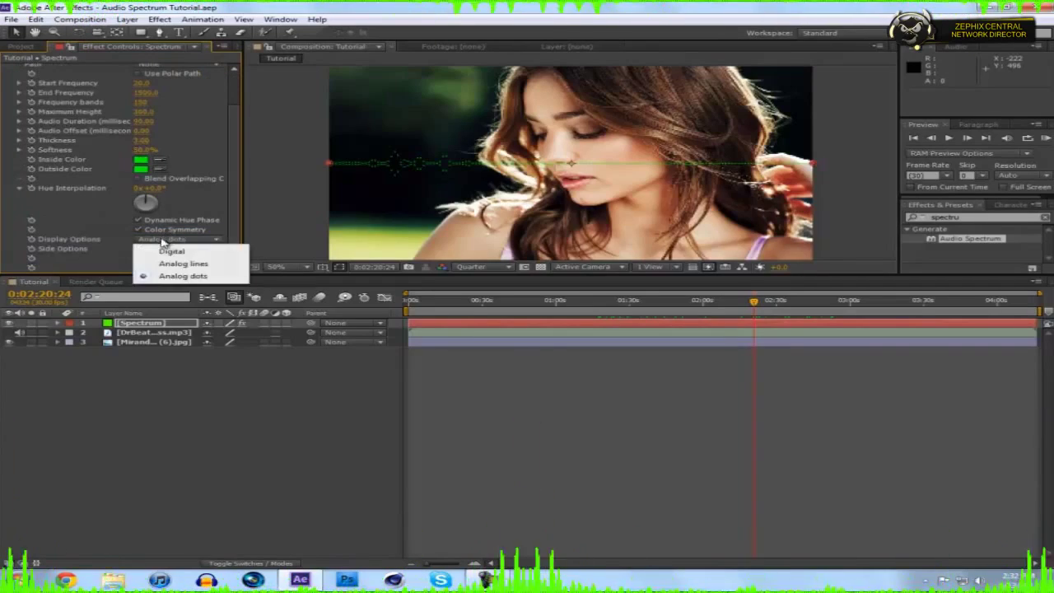
click(168, 246)
click(205, 398)
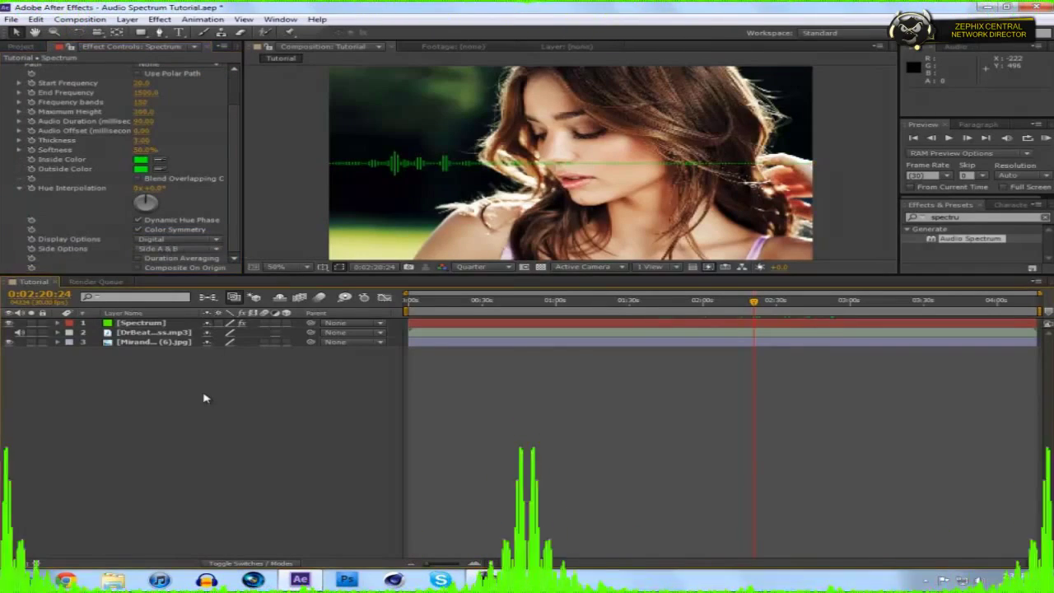